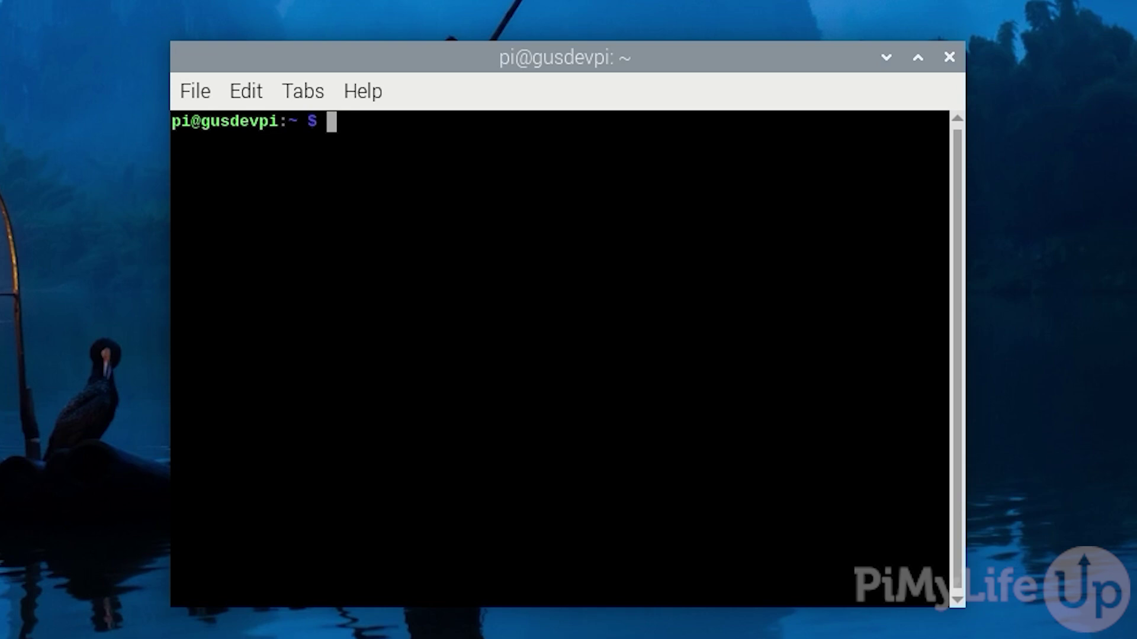
- Run sudo apt update and sudo apt upgrade -y, then clear the terminal screen
text(sudo apt update)
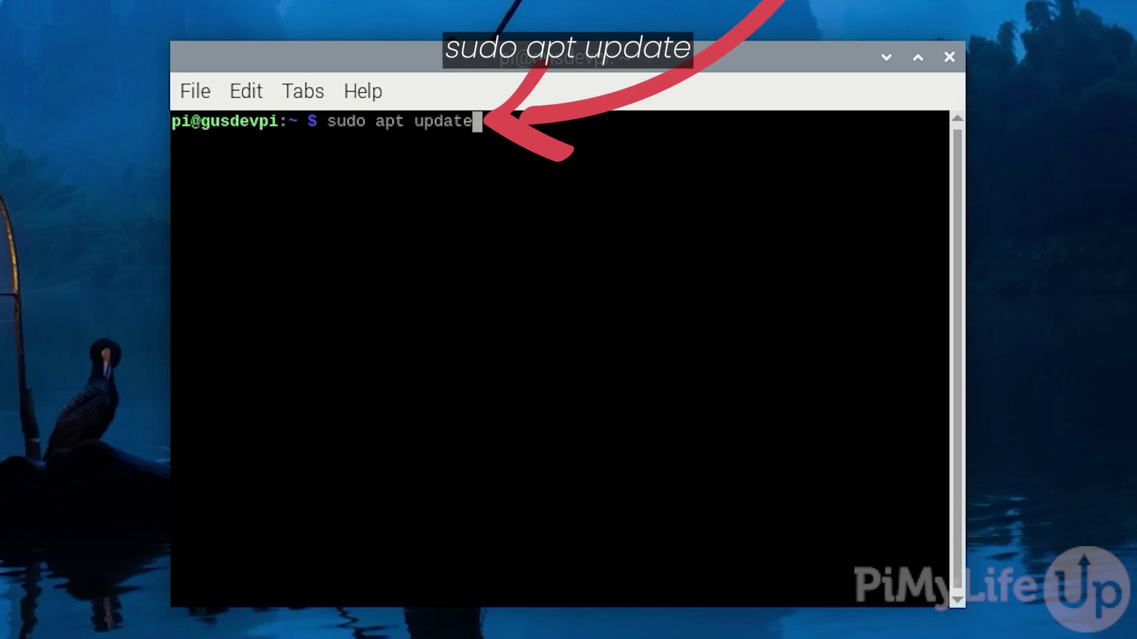
key(Return)
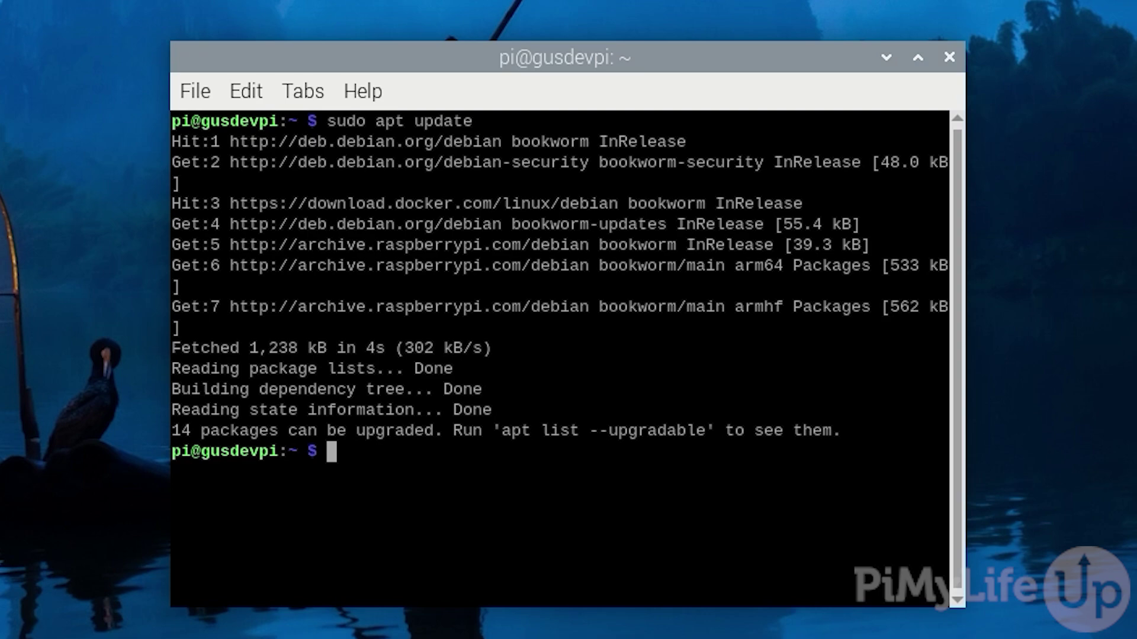
text(sudo apt up)
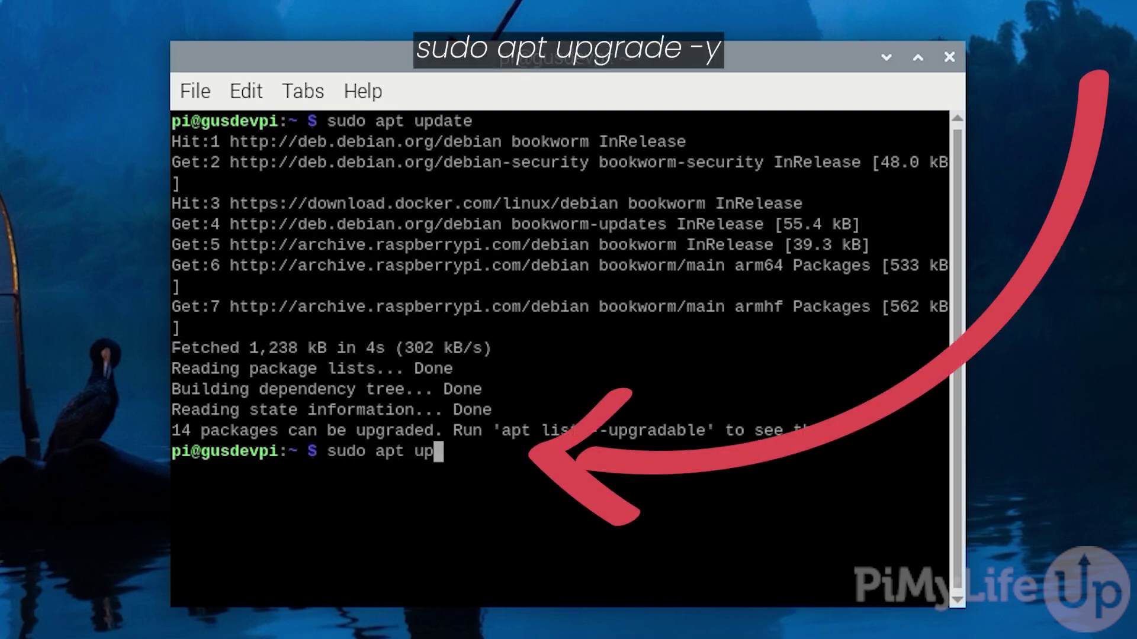
text(grade -y)
key(Return)
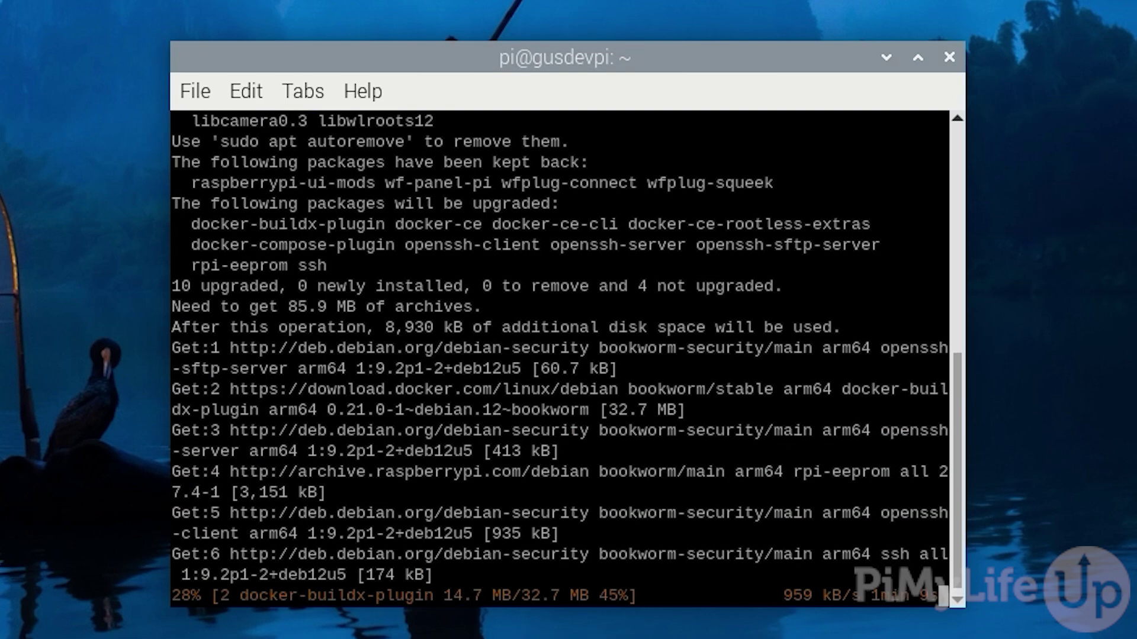
text(clear)
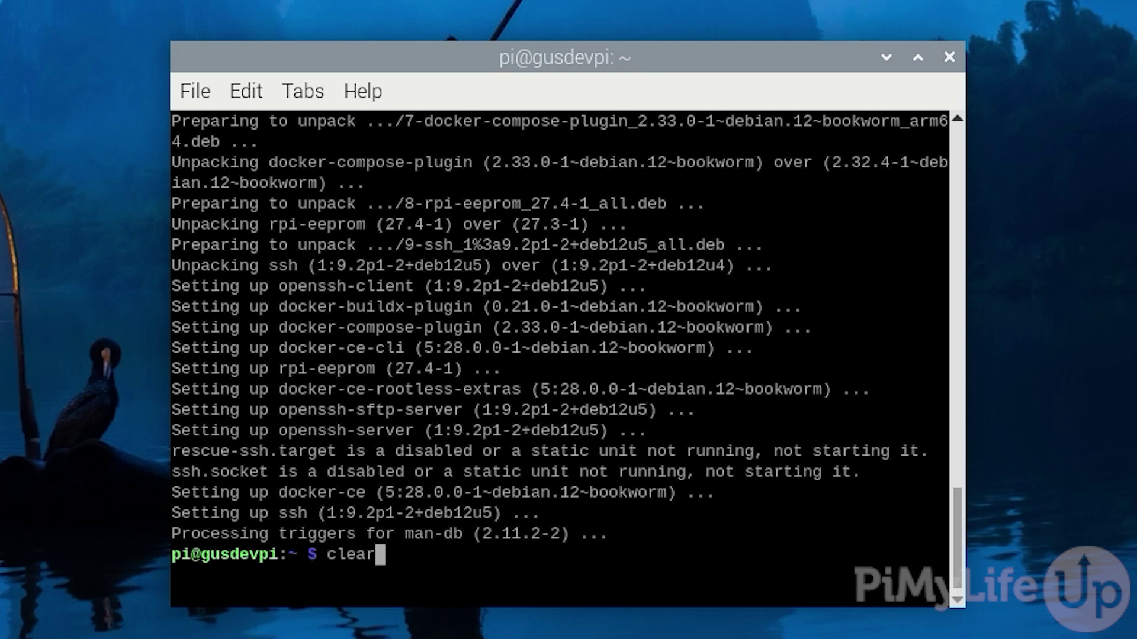
key(Return)
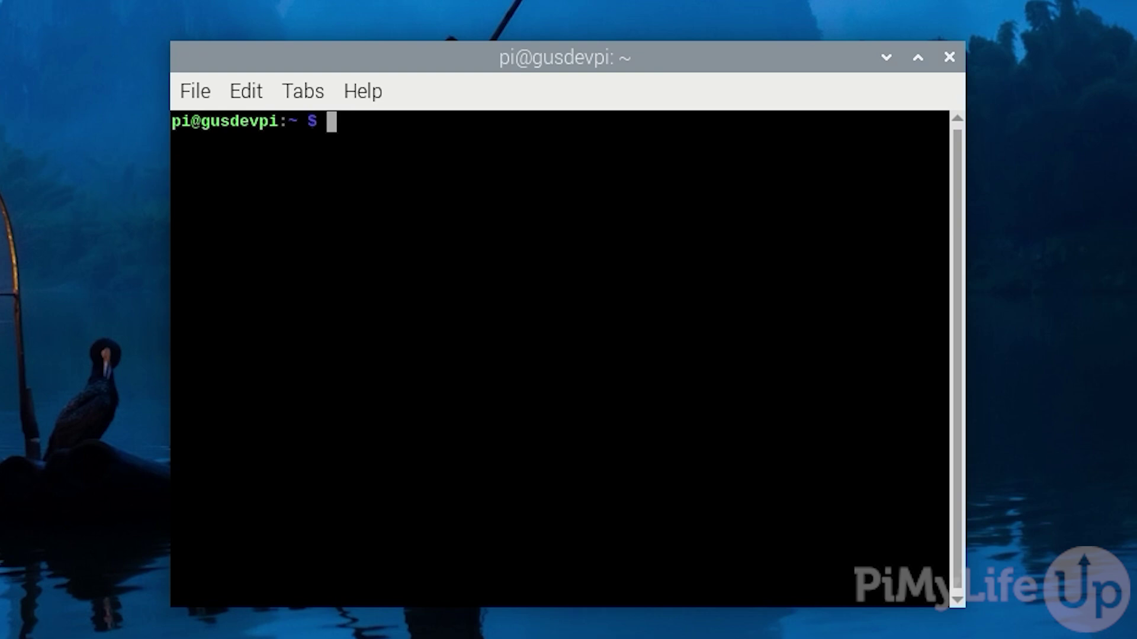
- Source /etc/os-release and write the backports main deb line into /etc/apt/sources.list.d/backports.list with tee
text(. /etc/)
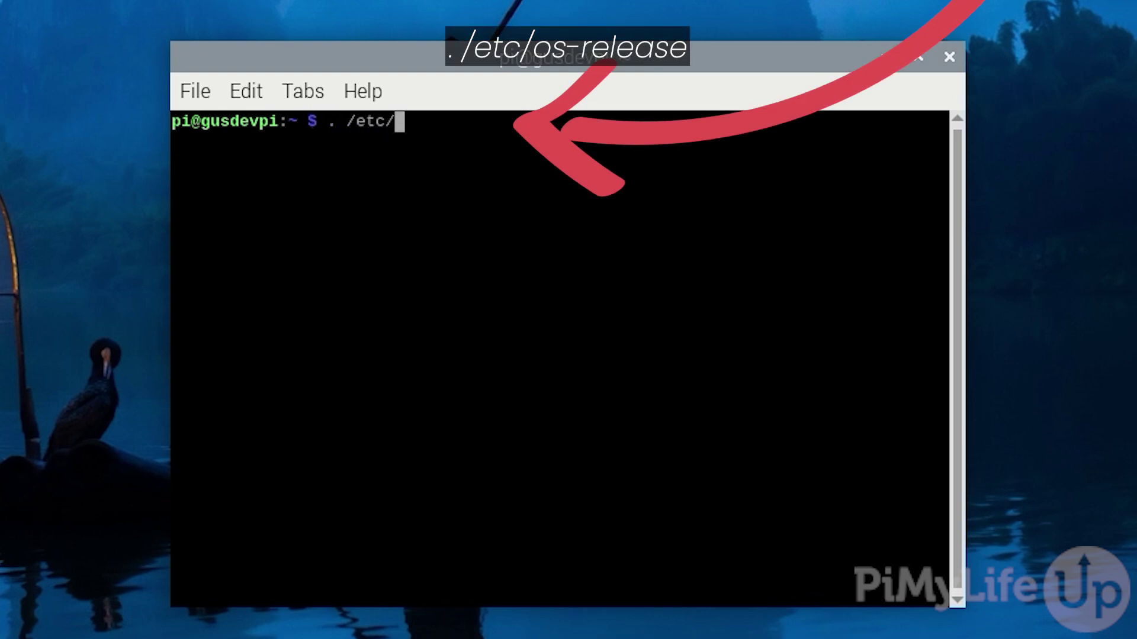
text(os-relea)
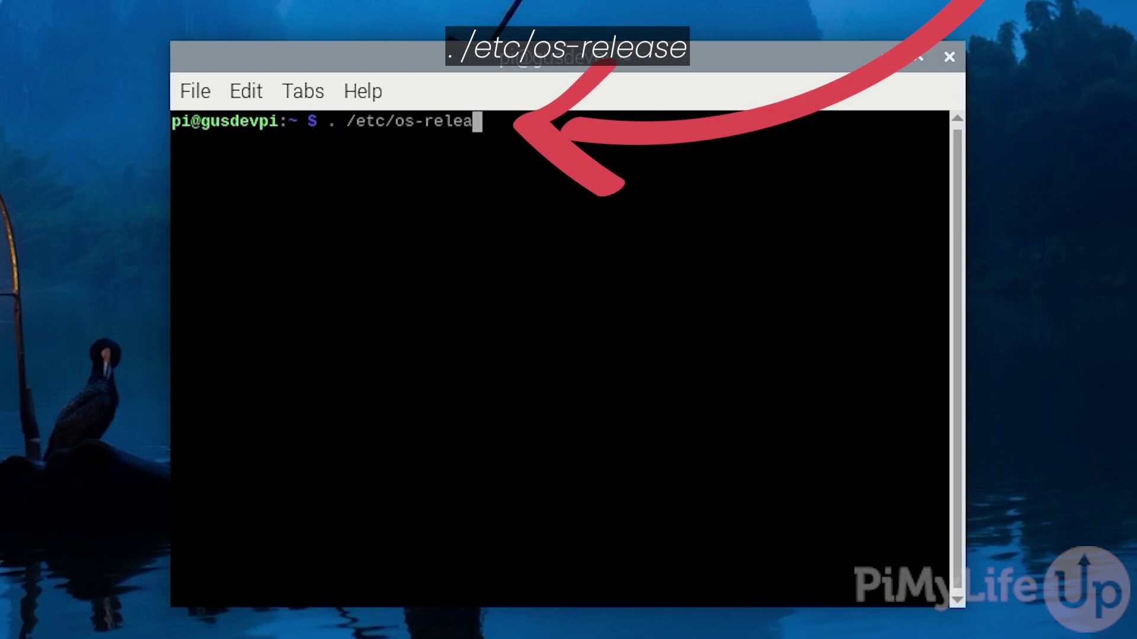
text(se)
key(Return)
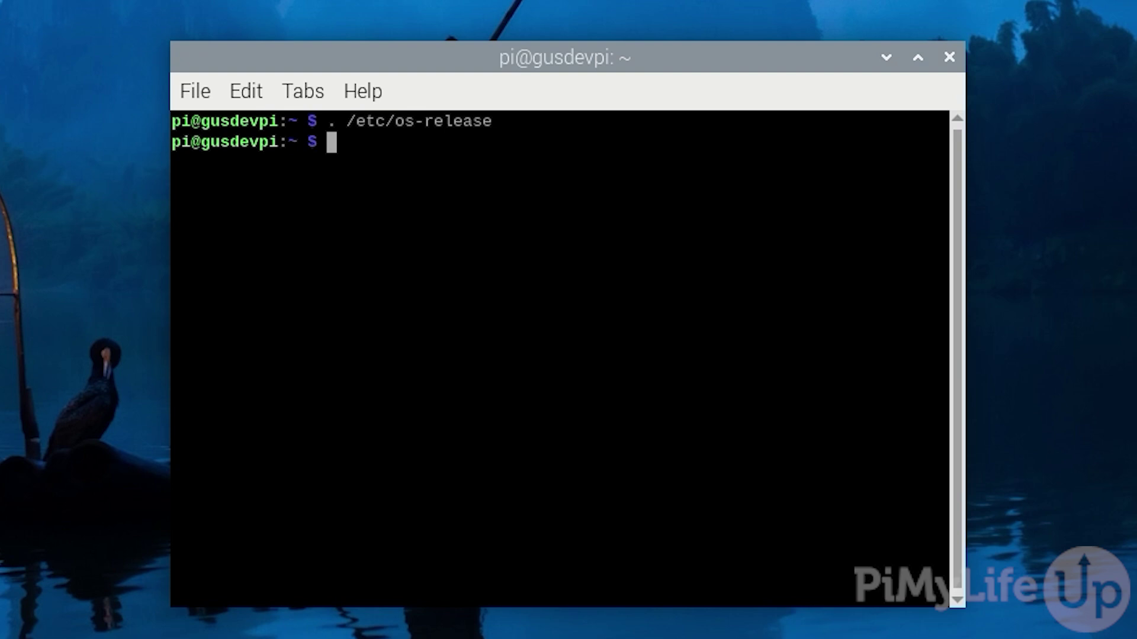
text(echo ")
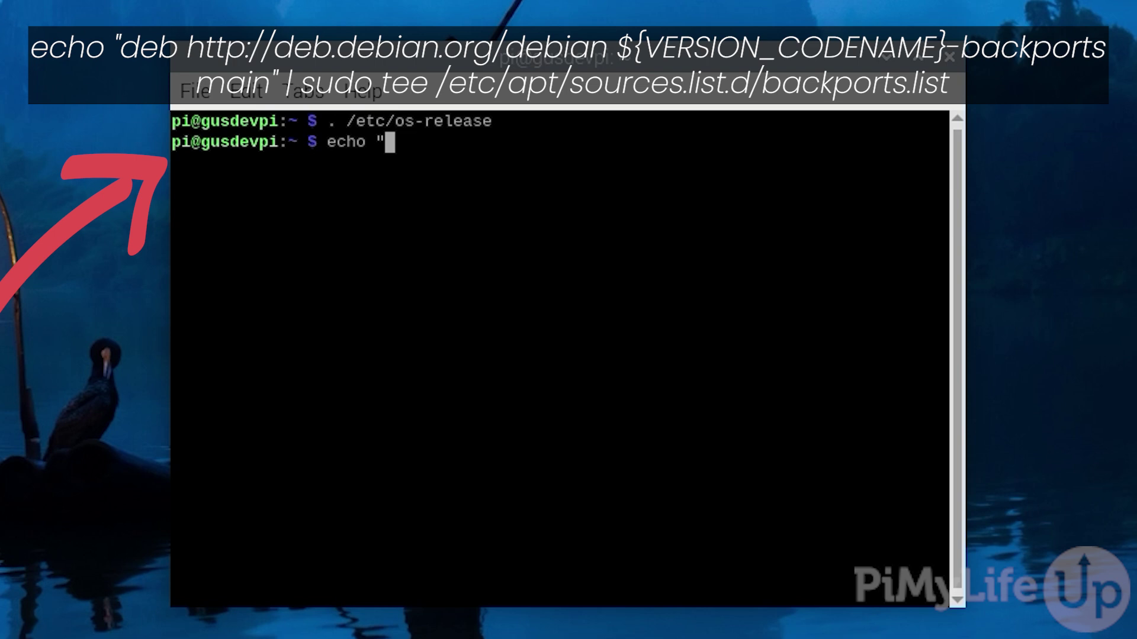
text(deb ht)
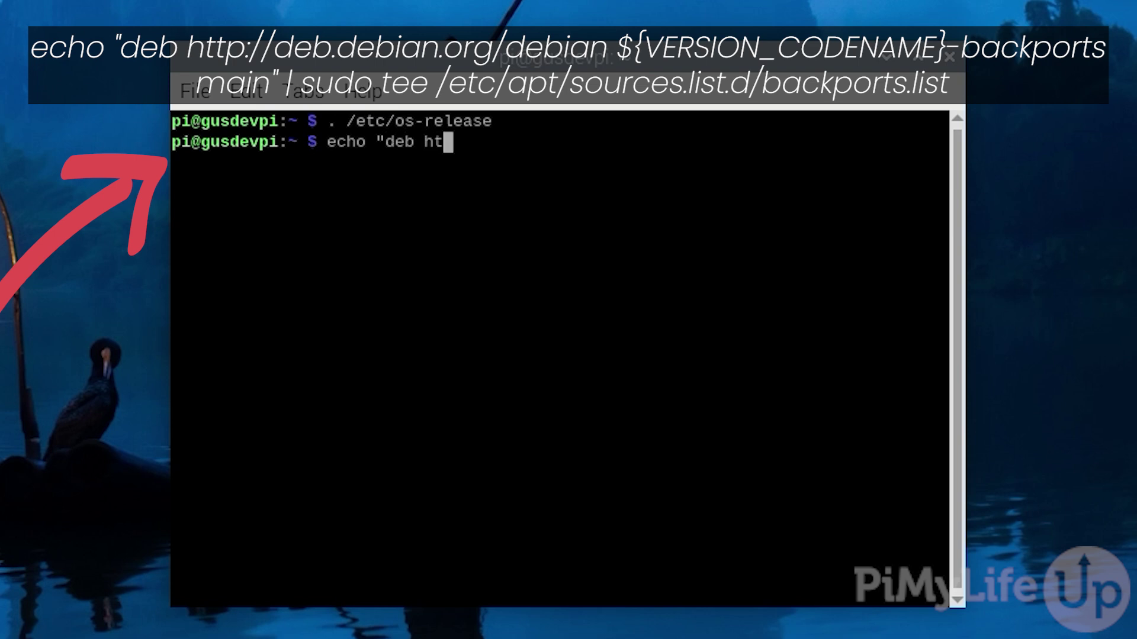
text(tp://deb.d)
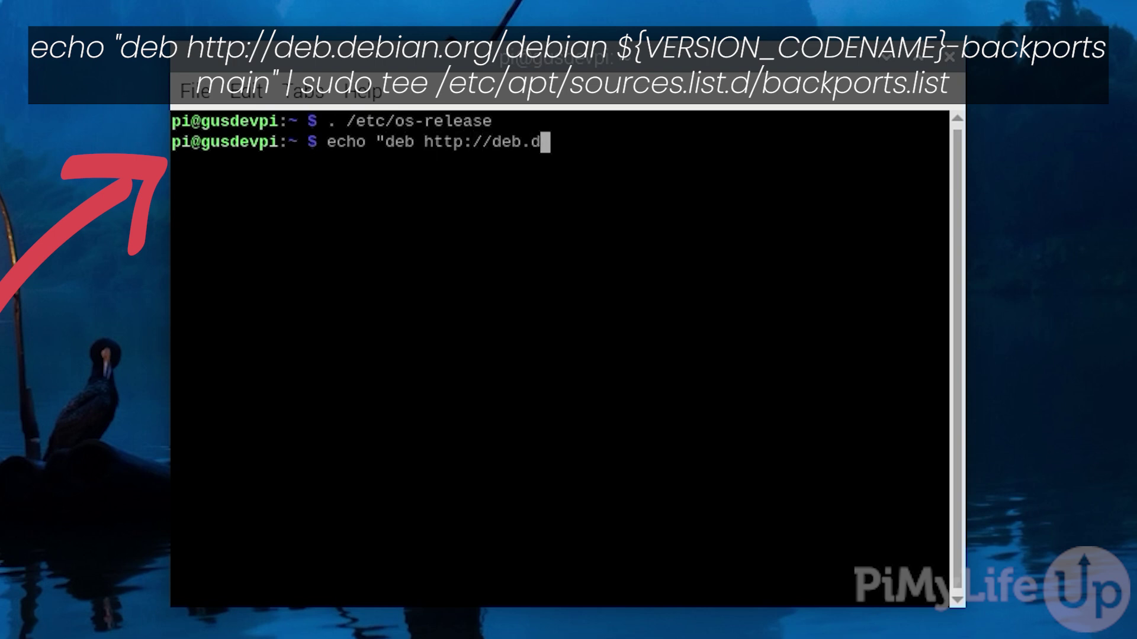
text(ebian.or)
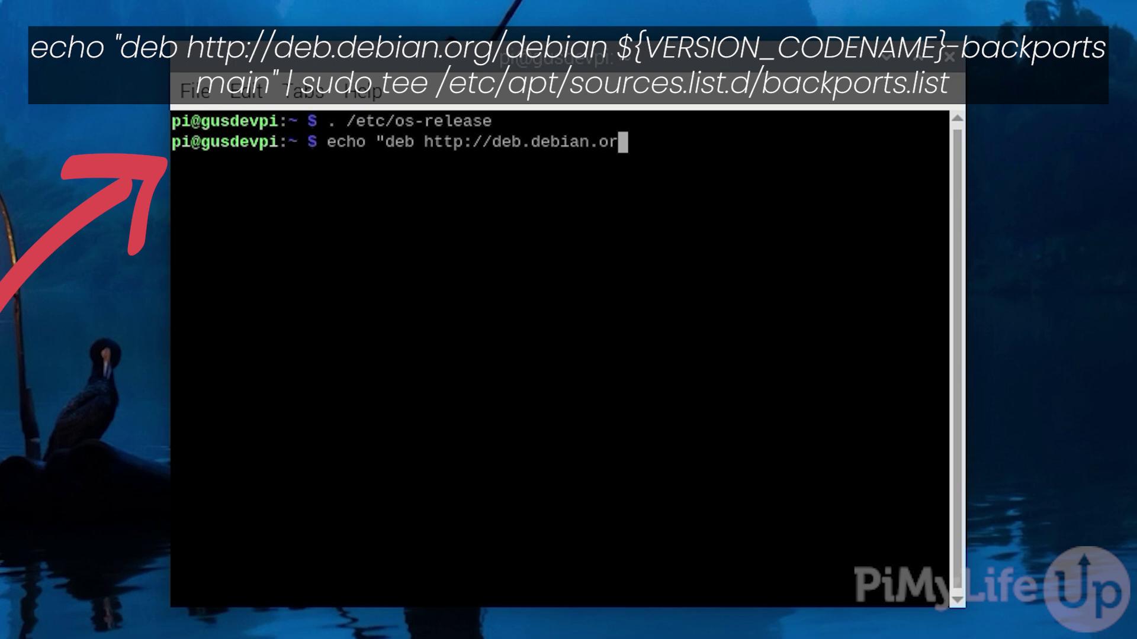
text(g/debian )
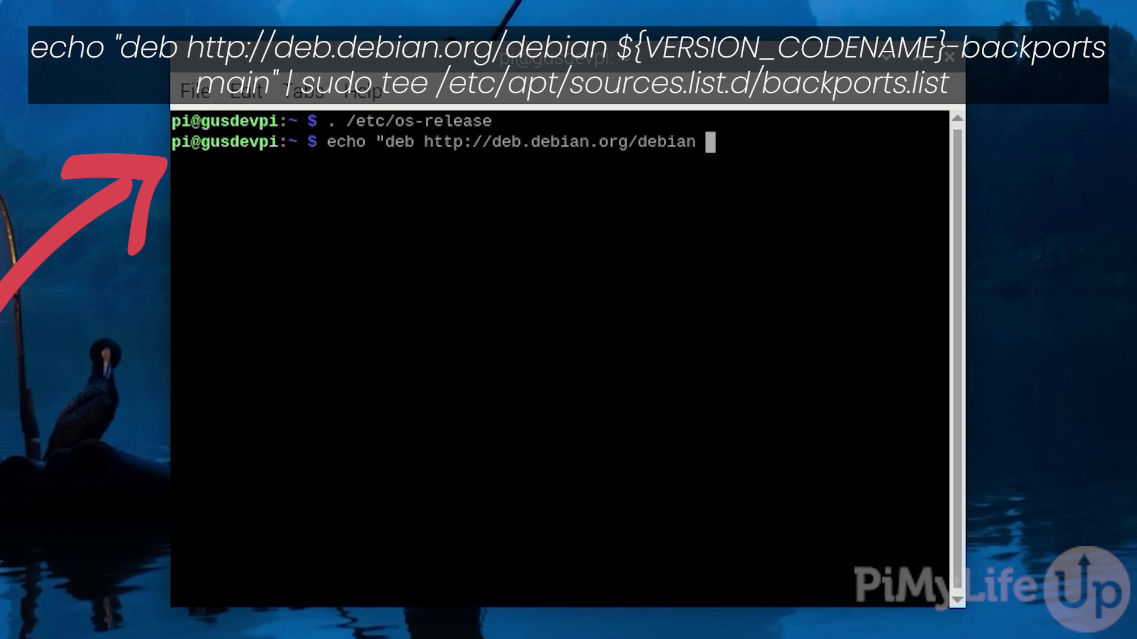
text(${VERSION_C)
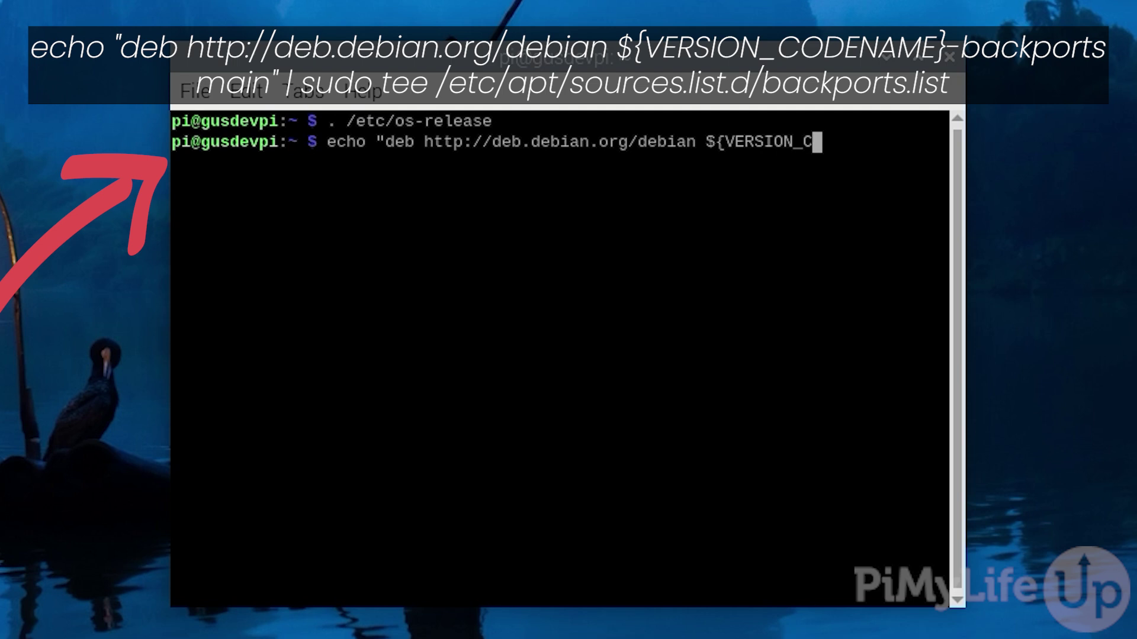
text(ODENAME}-backports)
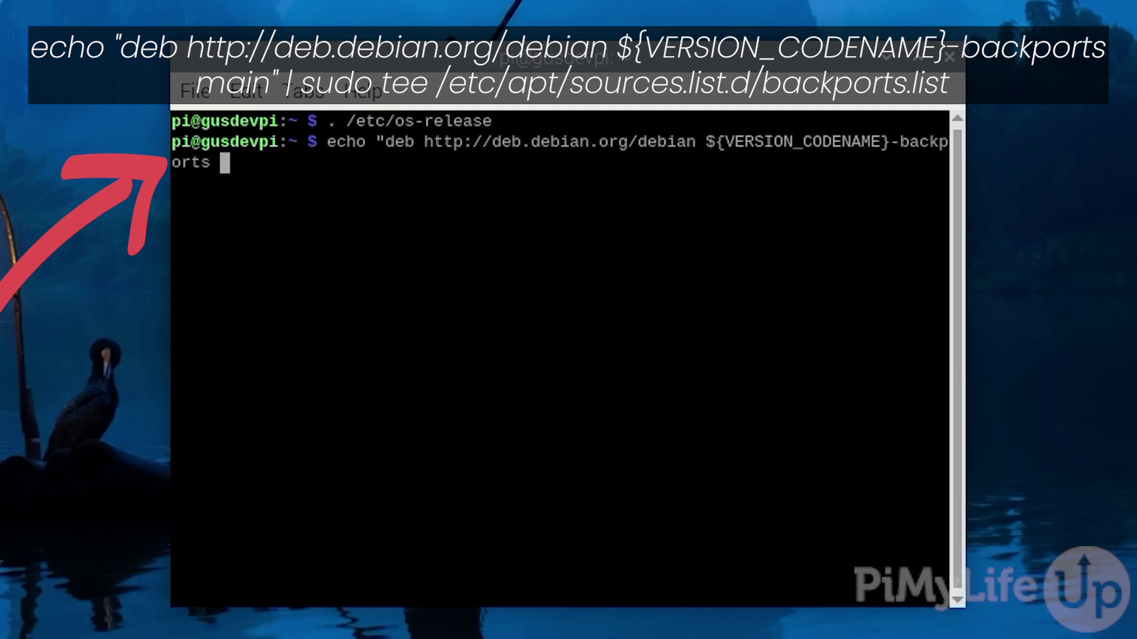
text( main)
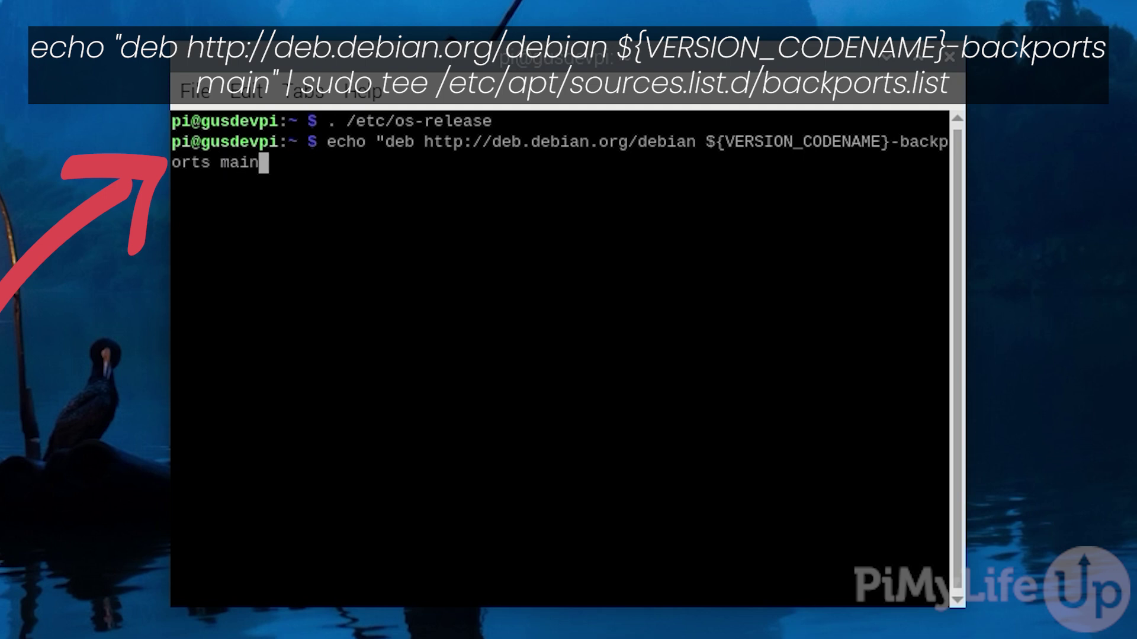
text(" | sudo )
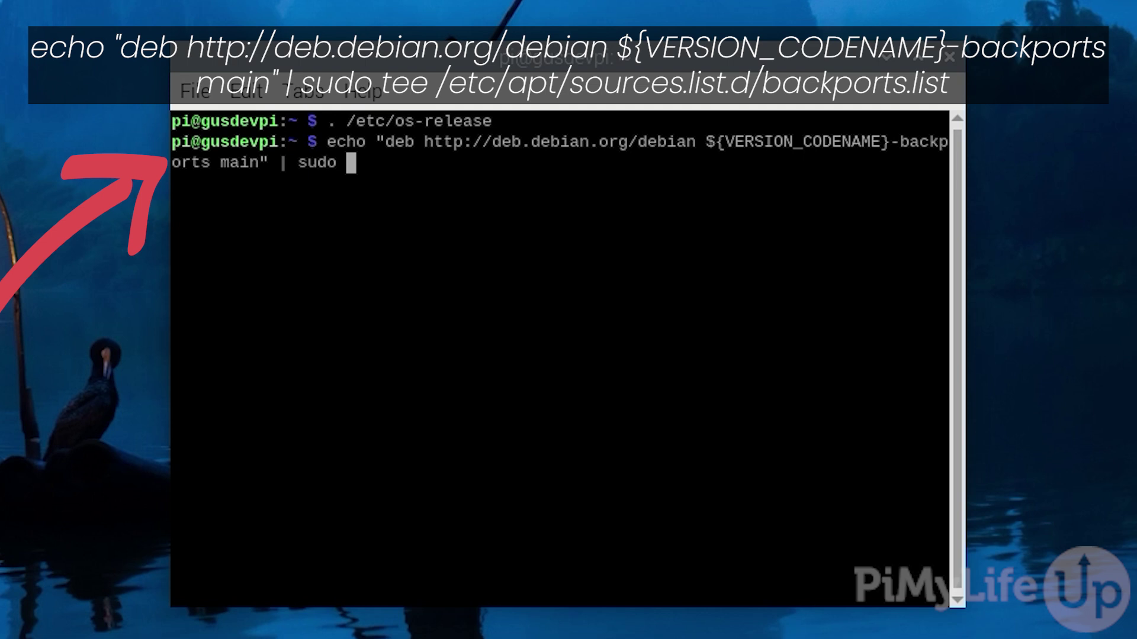
text(tee /etc/apt)
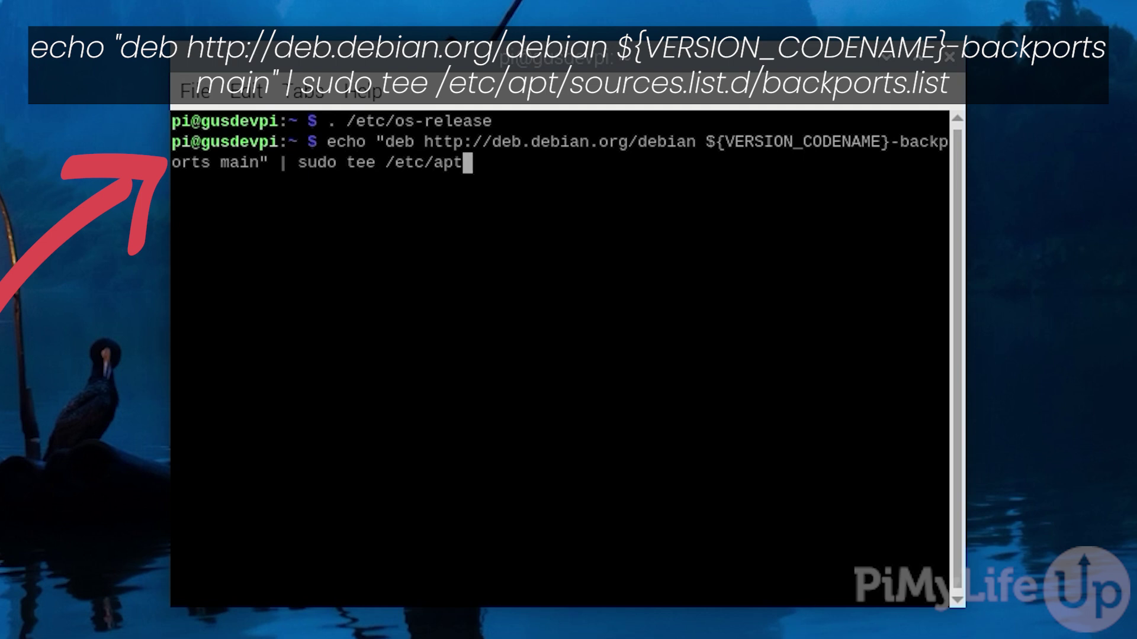
text(/sources)
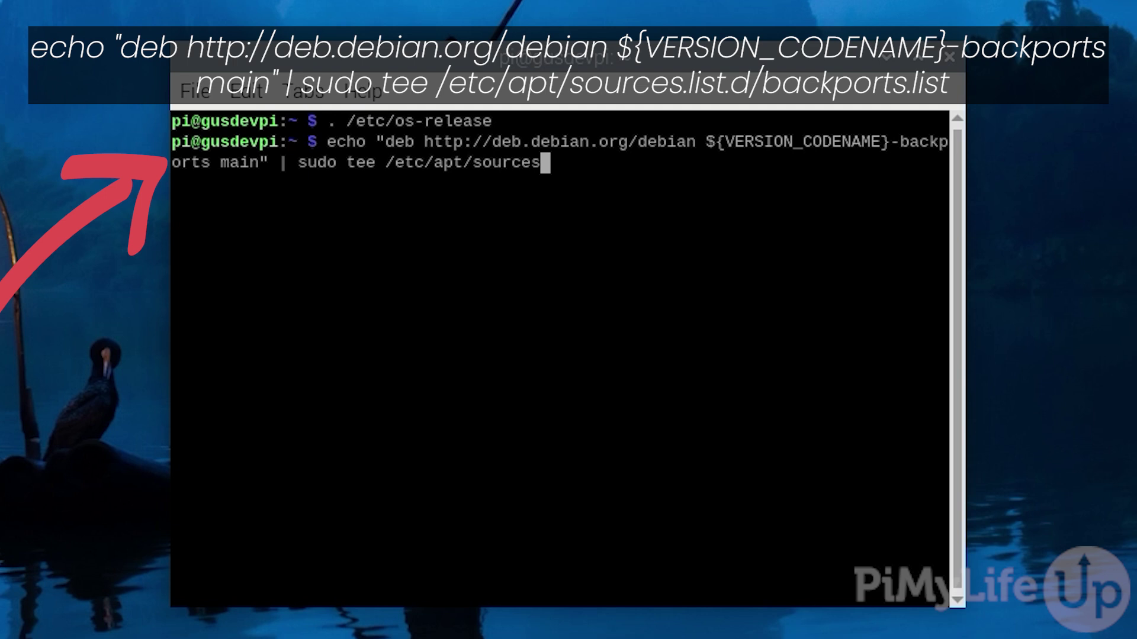
text(.list.d)
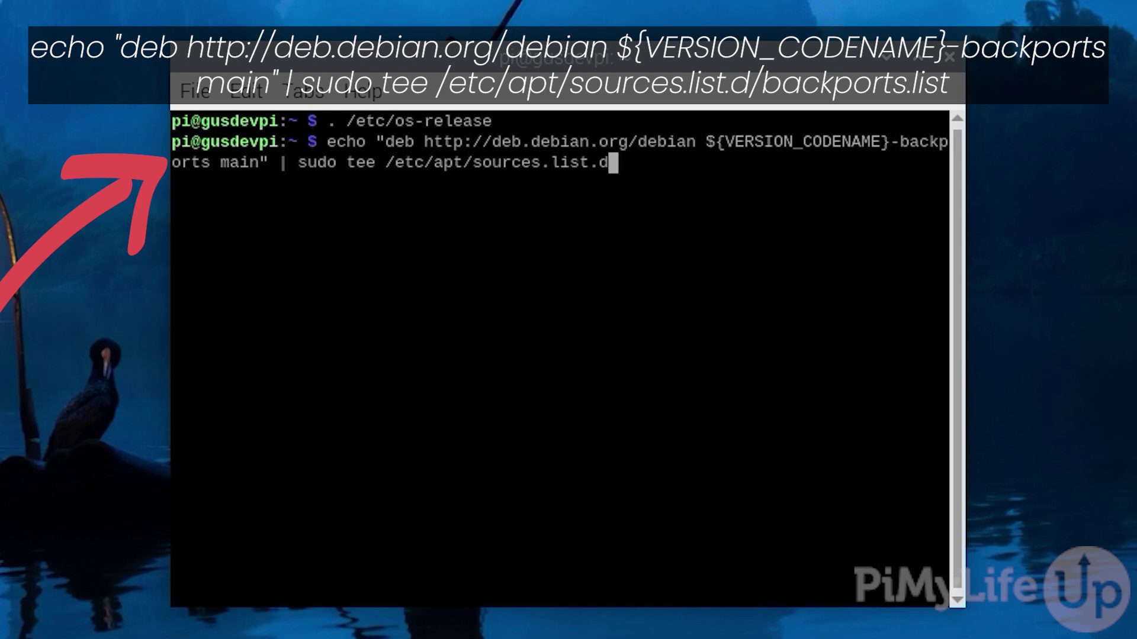
text(/backports)
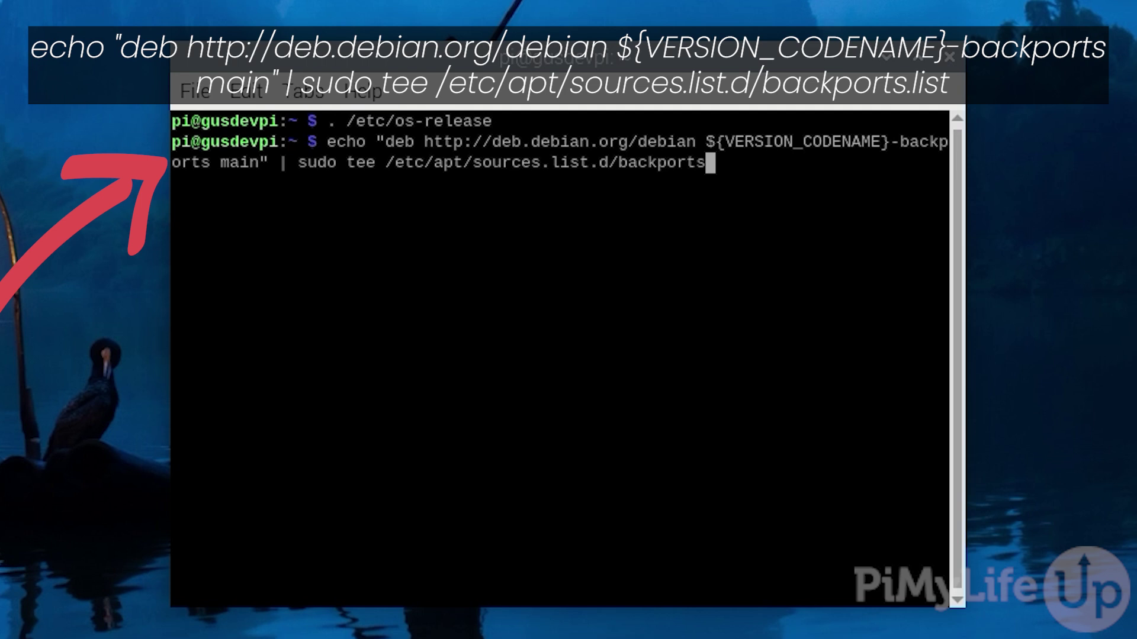
text(.list)
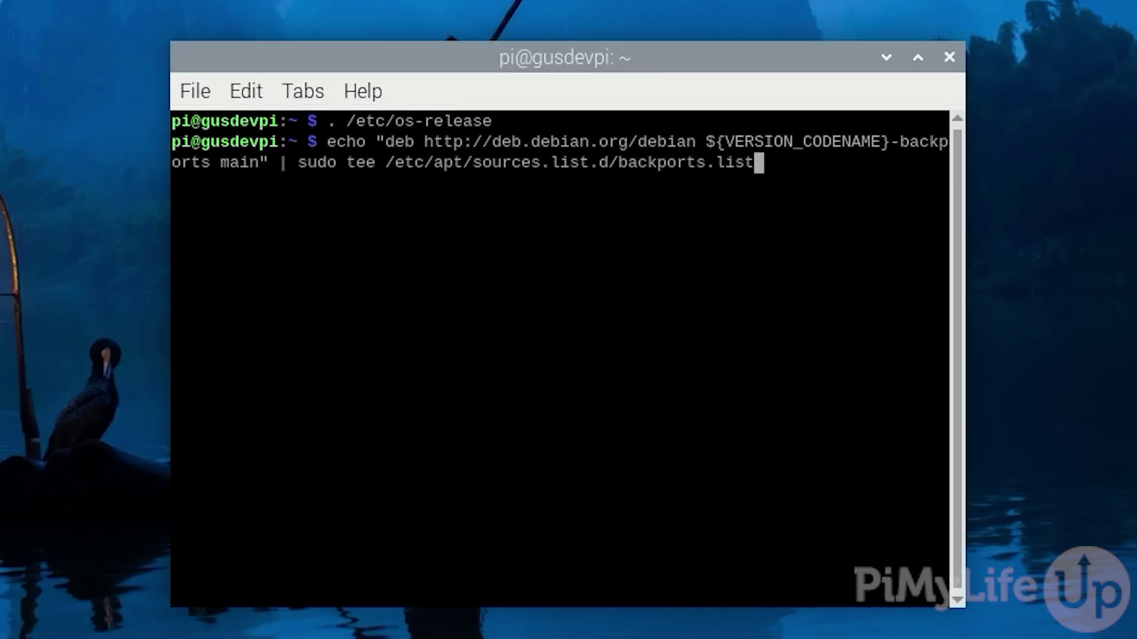
key(Return)
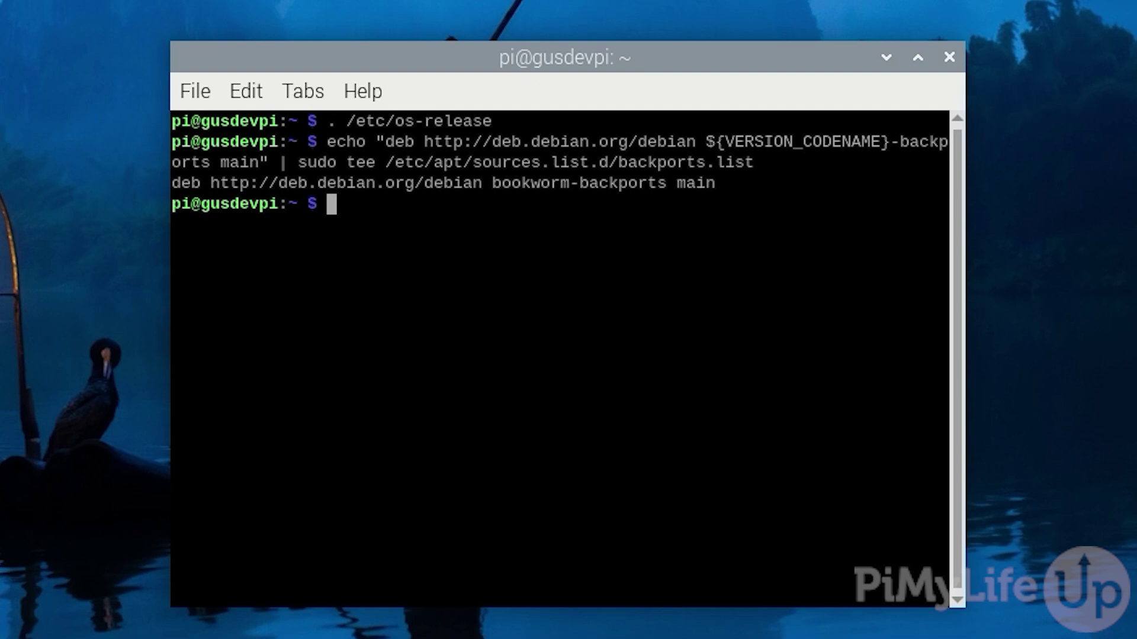
- Refresh the package lists to include bookworm-backports, then clear the terminal
text(sudo )
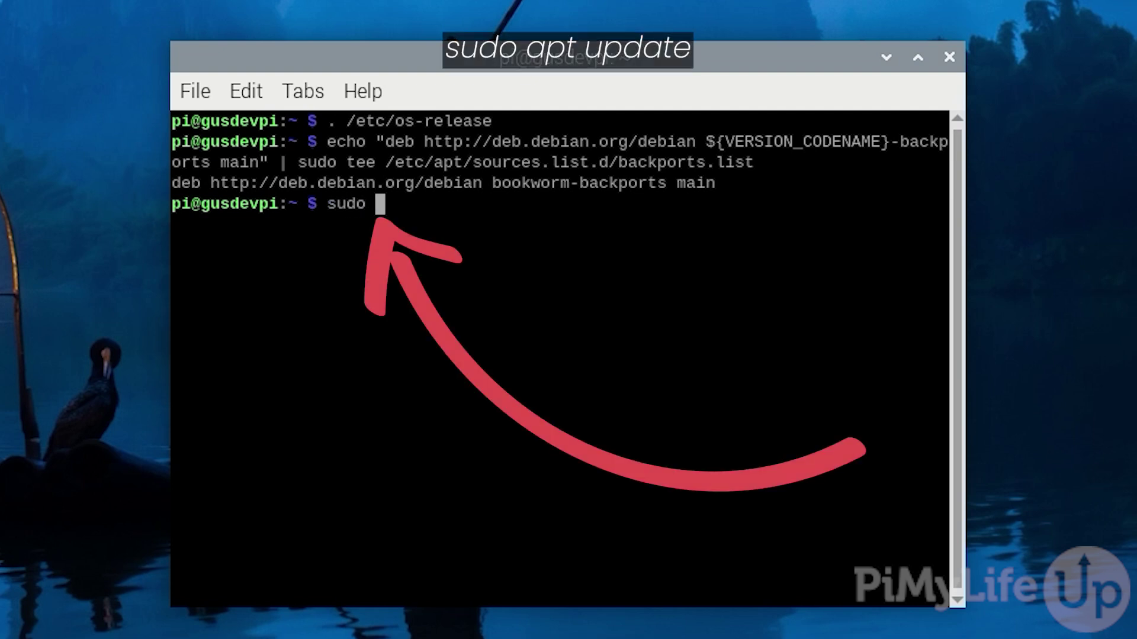
text(apt update)
key(Return)
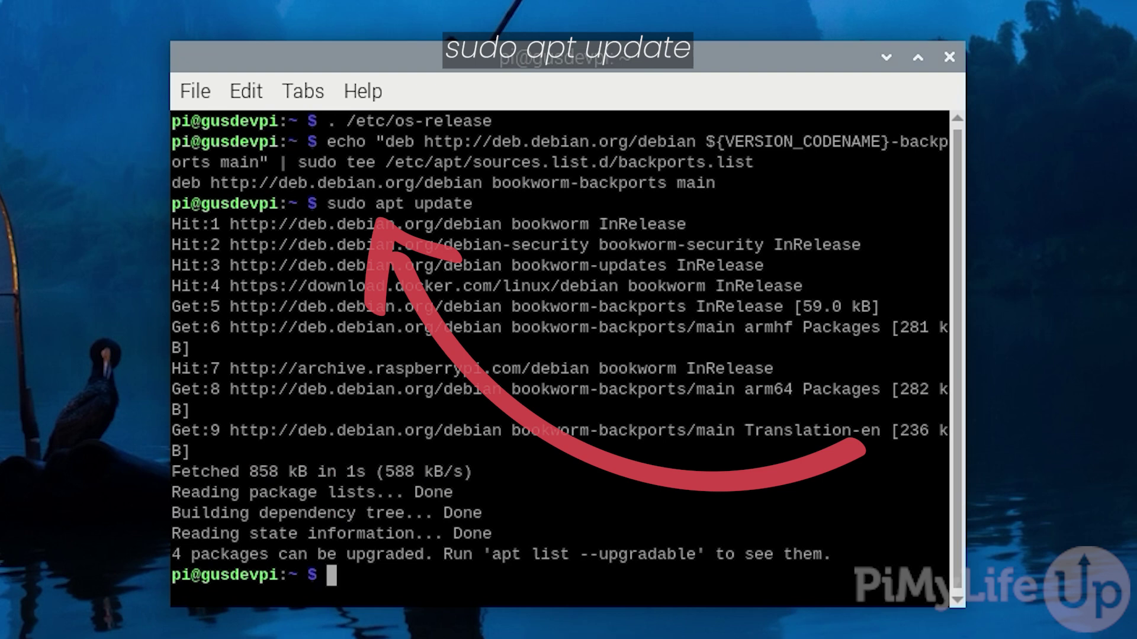
text(clear)
key(Return)
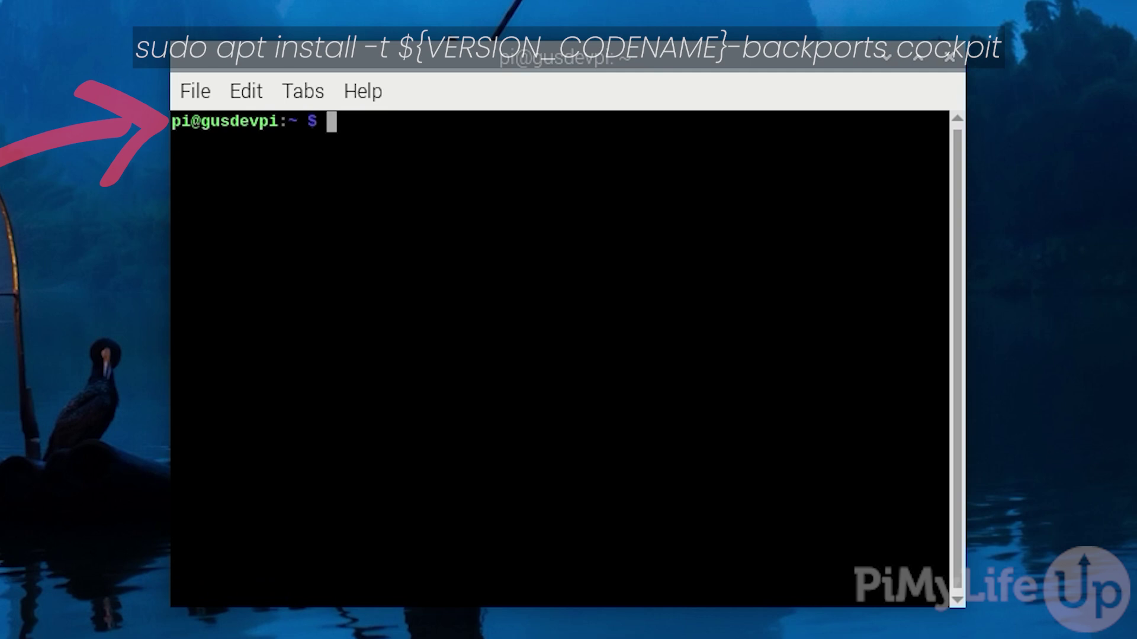
- Install cockpit with apt install -t ${VERSION_CODENAME}-backports, confirming Y and exiting the news pager
text(sudo apt install -t )
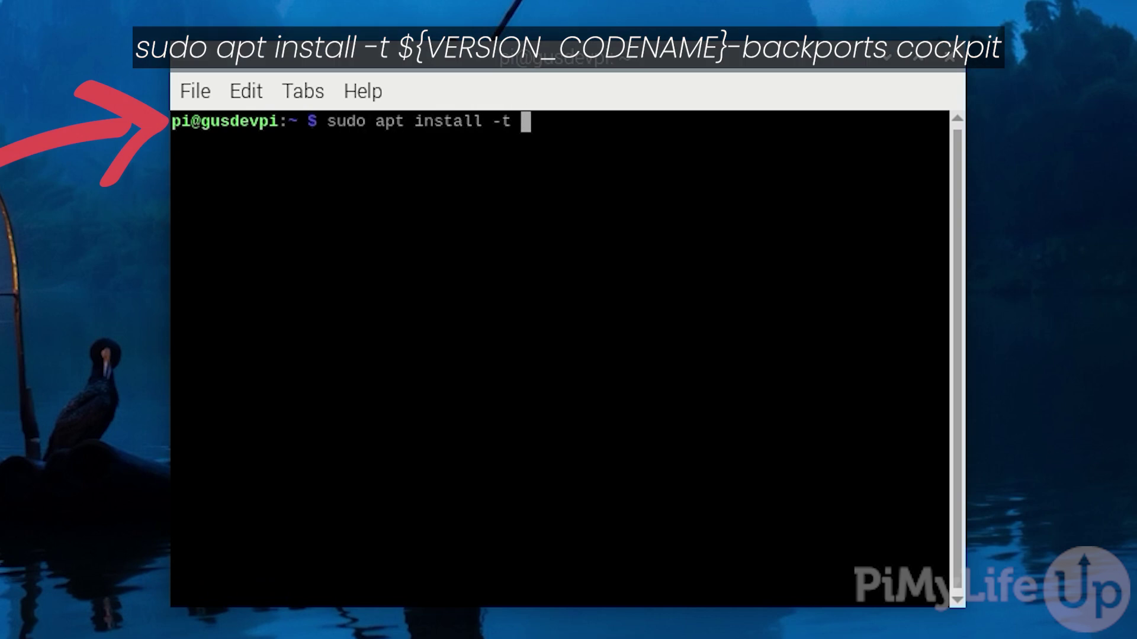
text(${VERSION_CODEN)
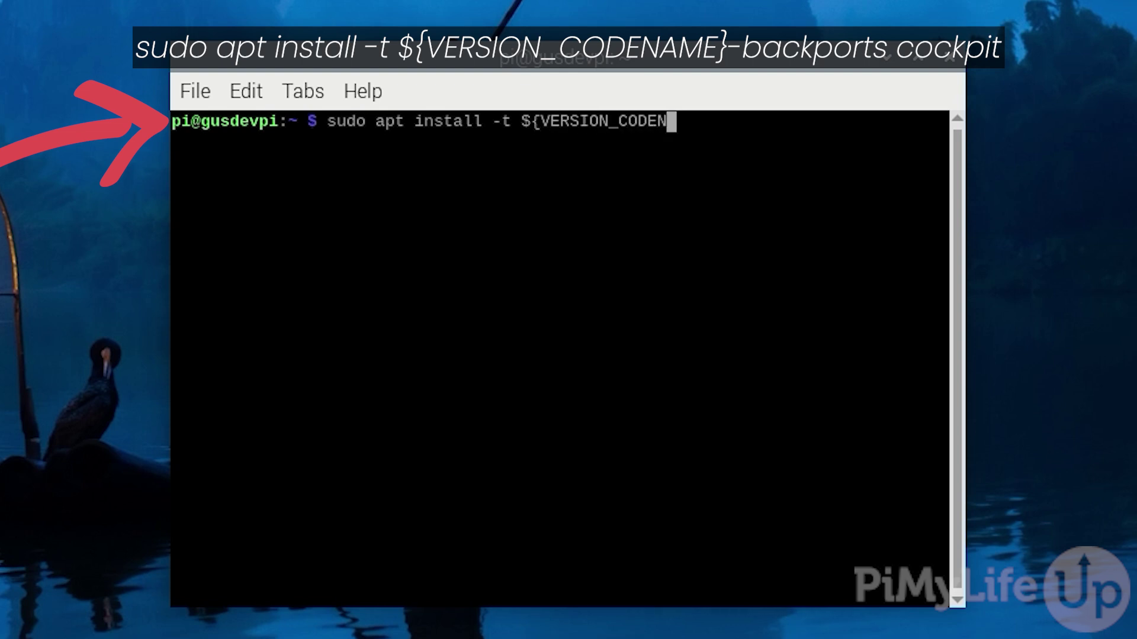
text(AME}-backport)
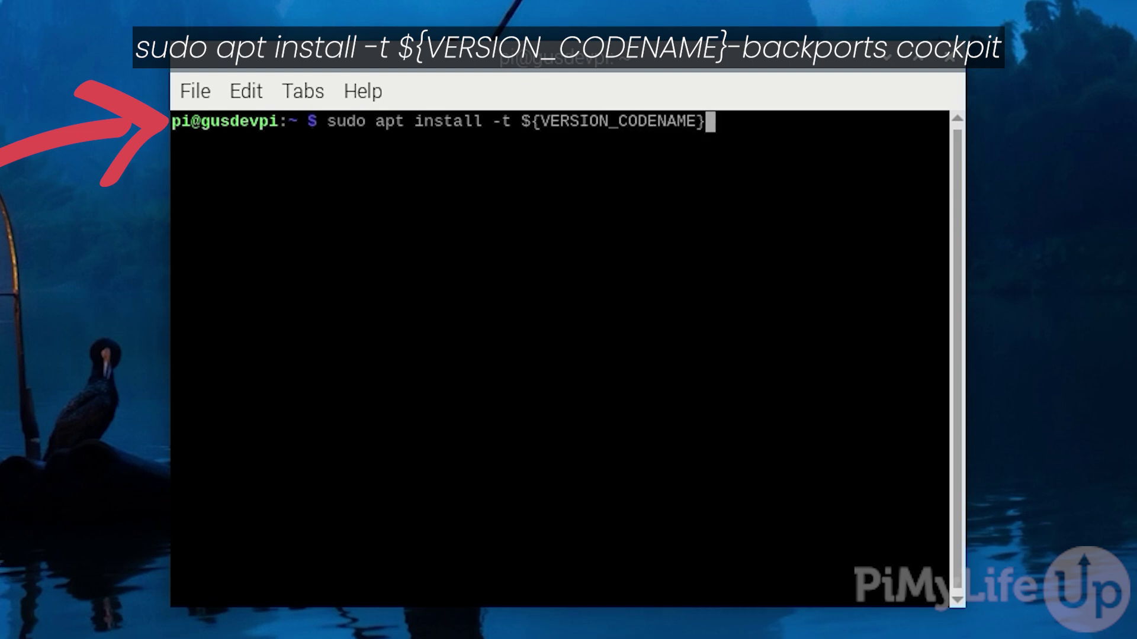
text(s cockpiu)
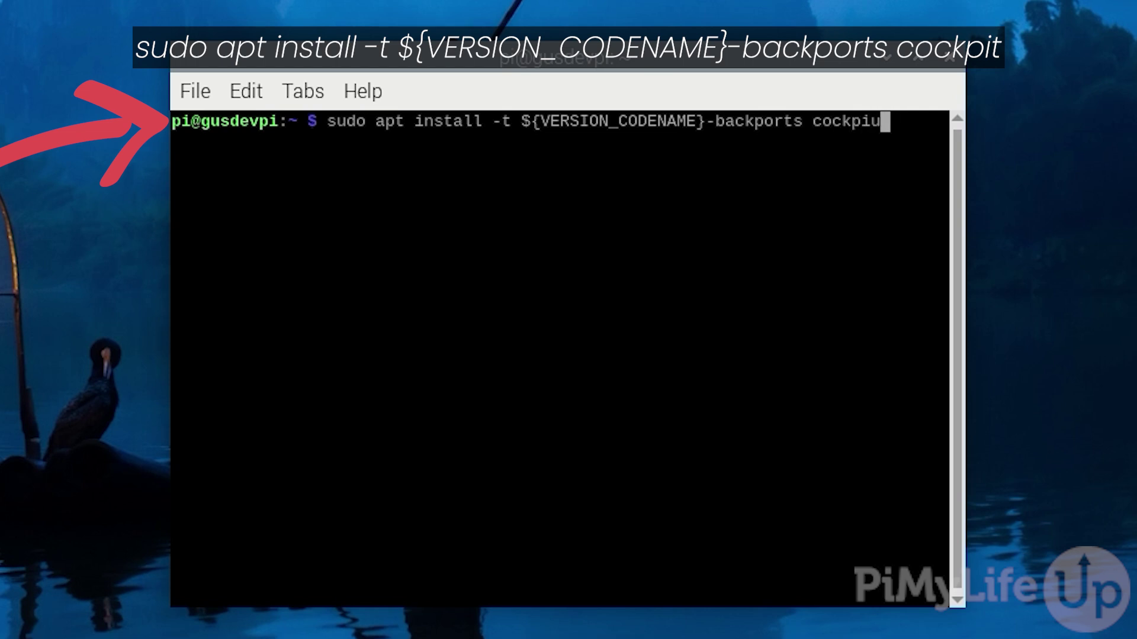
key(BackSpace)
text(t)
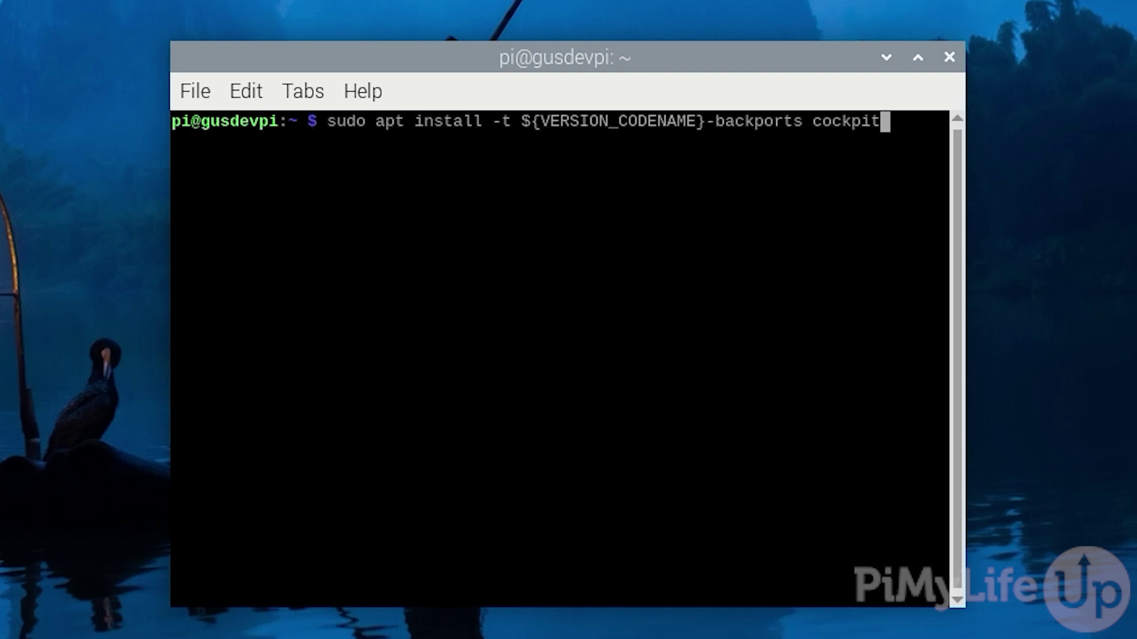
key(Return)
text(Y)
key(Return)
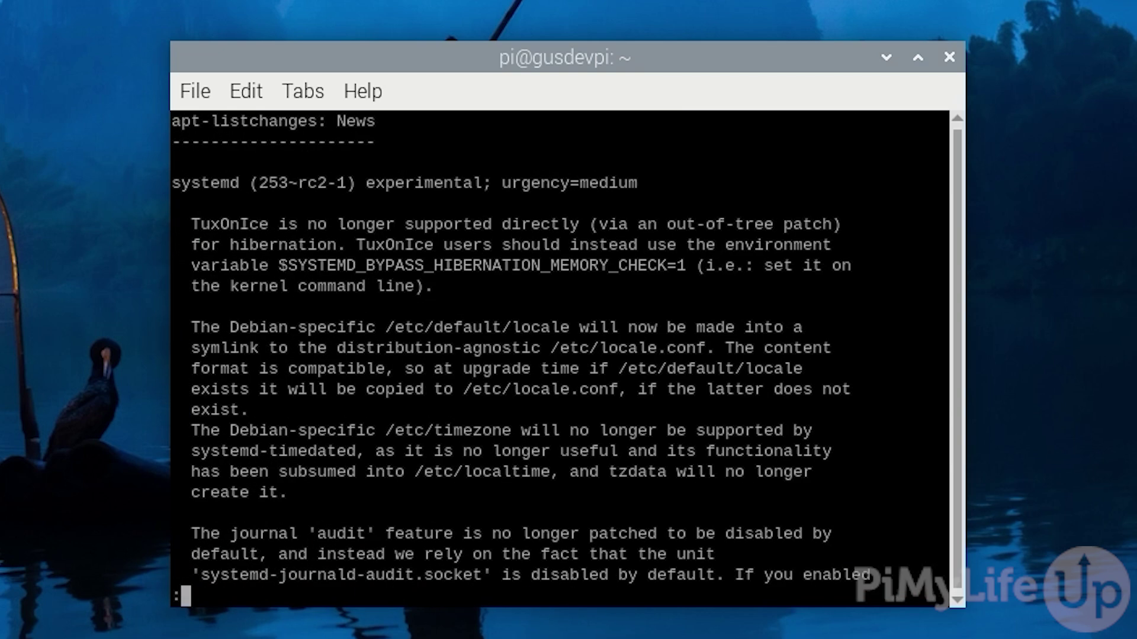
key(q)
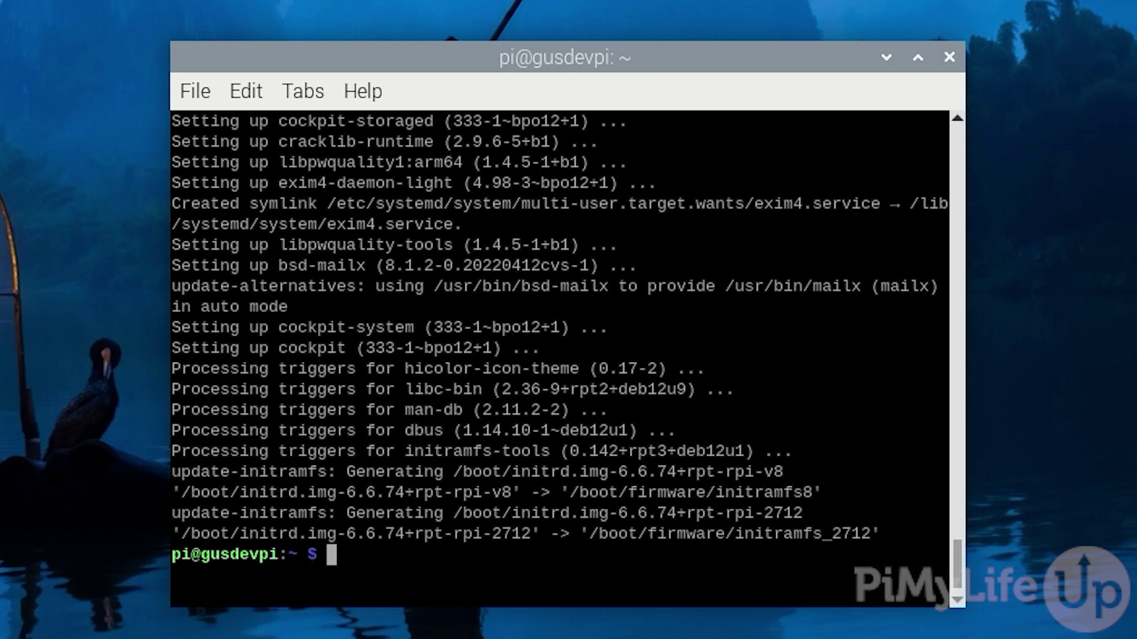
- Clear the terminal and show the Pi's IP address, 192.168.0.15, with hostname -I
text(clear)
key(Return)
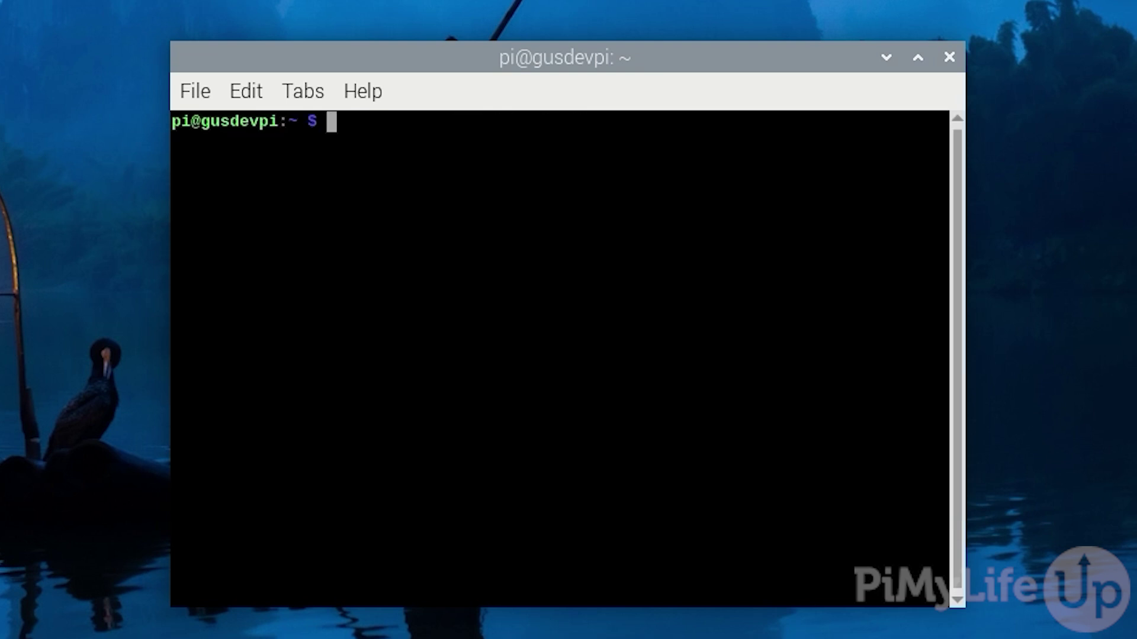
text(hos)
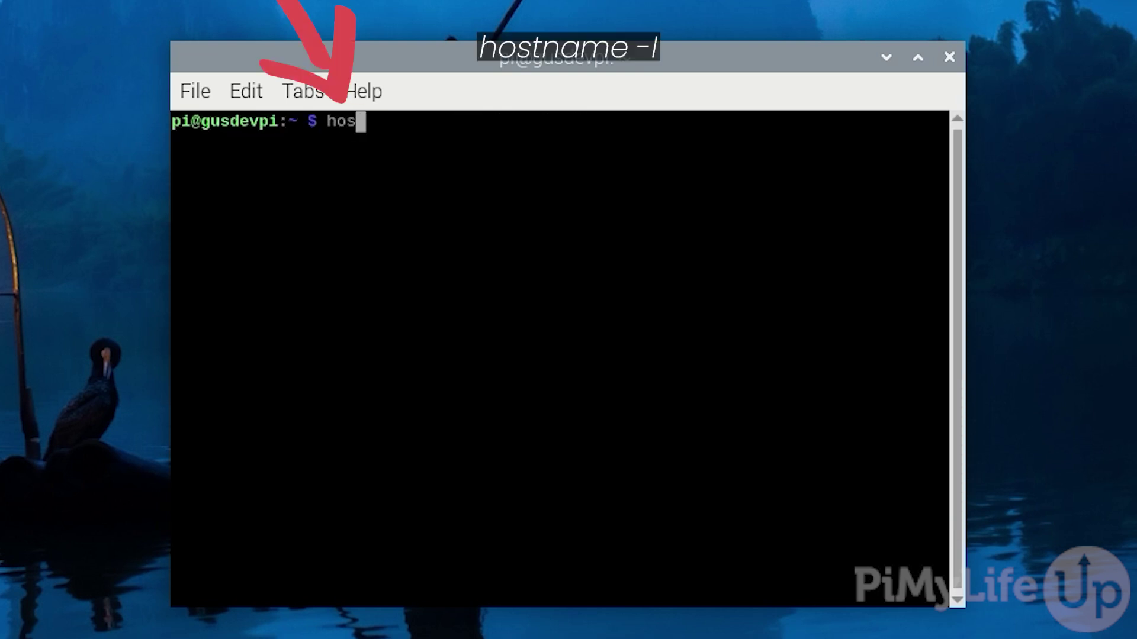
text(tname -I)
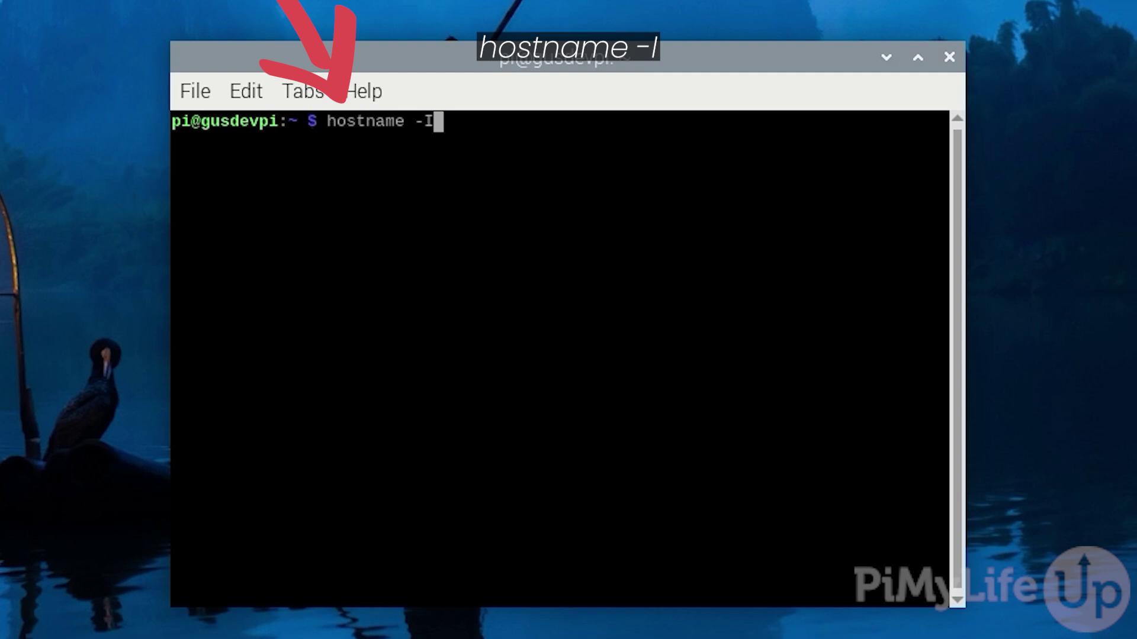
key(Return)
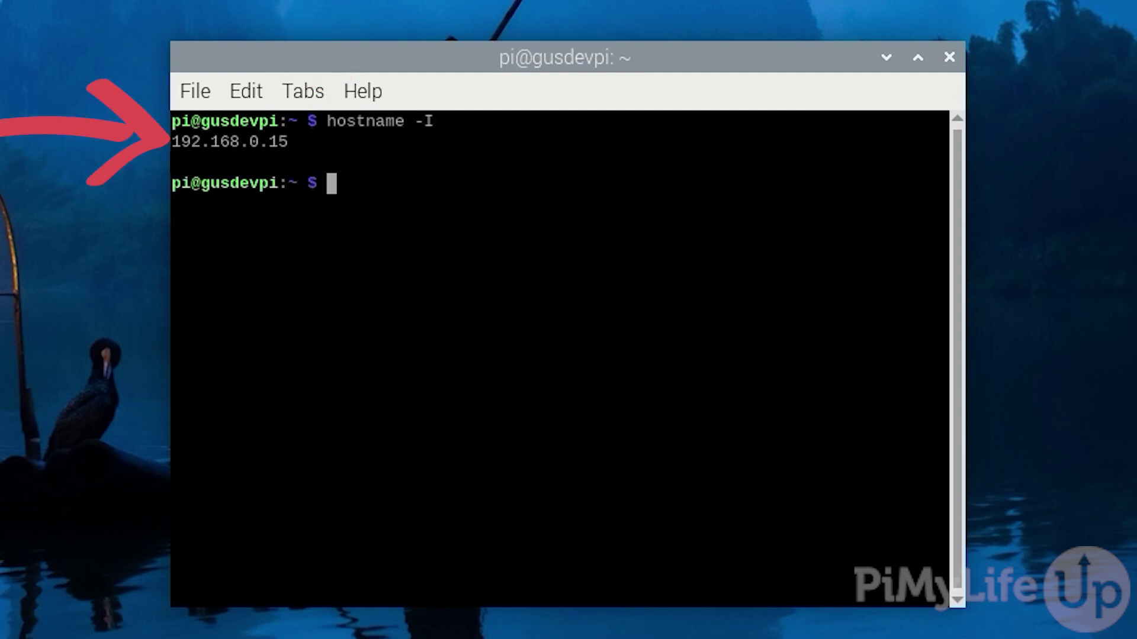
text(clear)
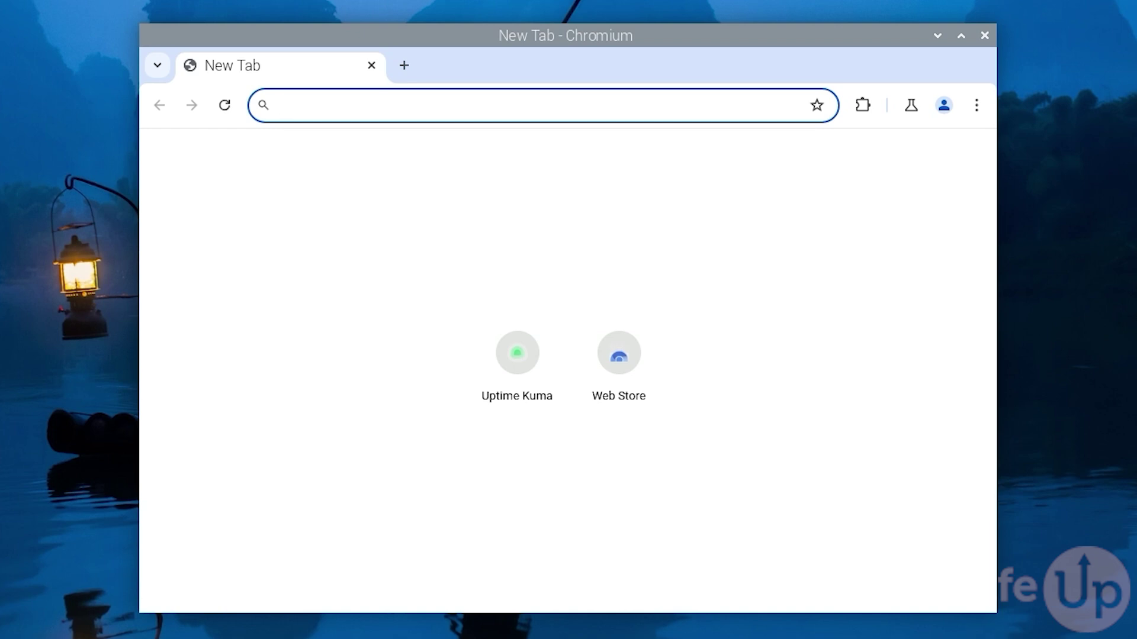
text(https://1)
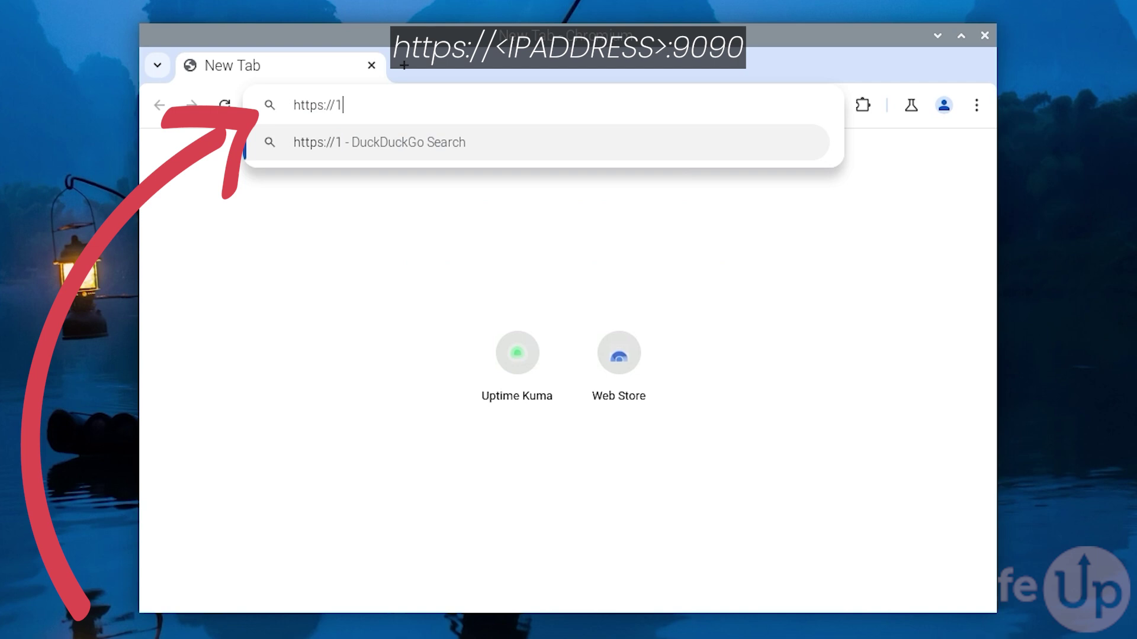
text(92.168)
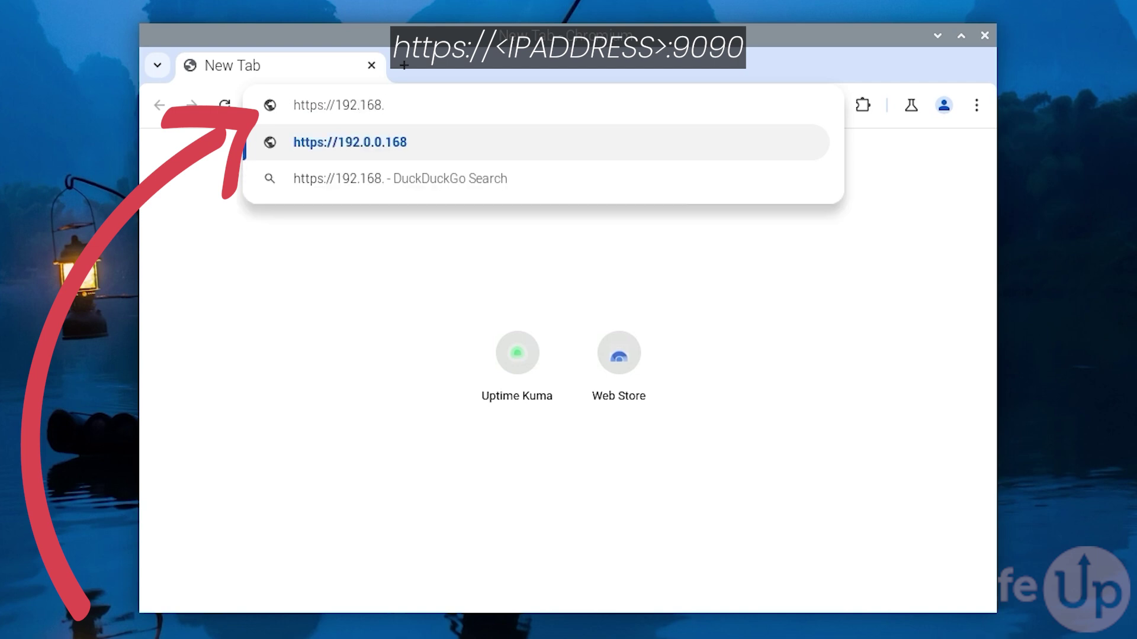
text(.0.15:9090)
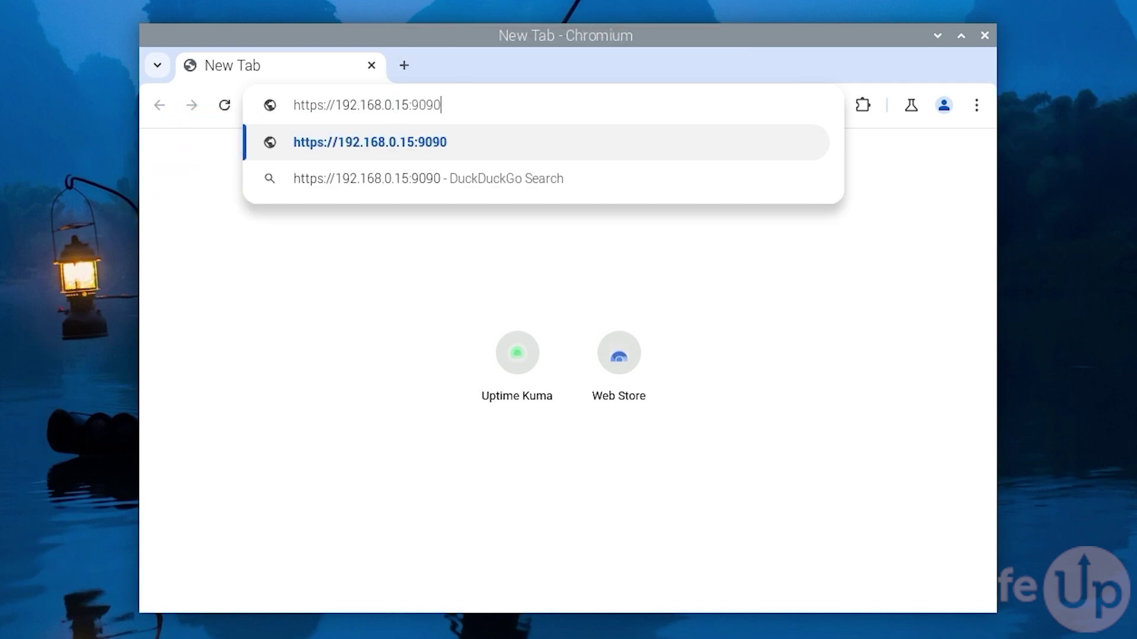
key(Return)
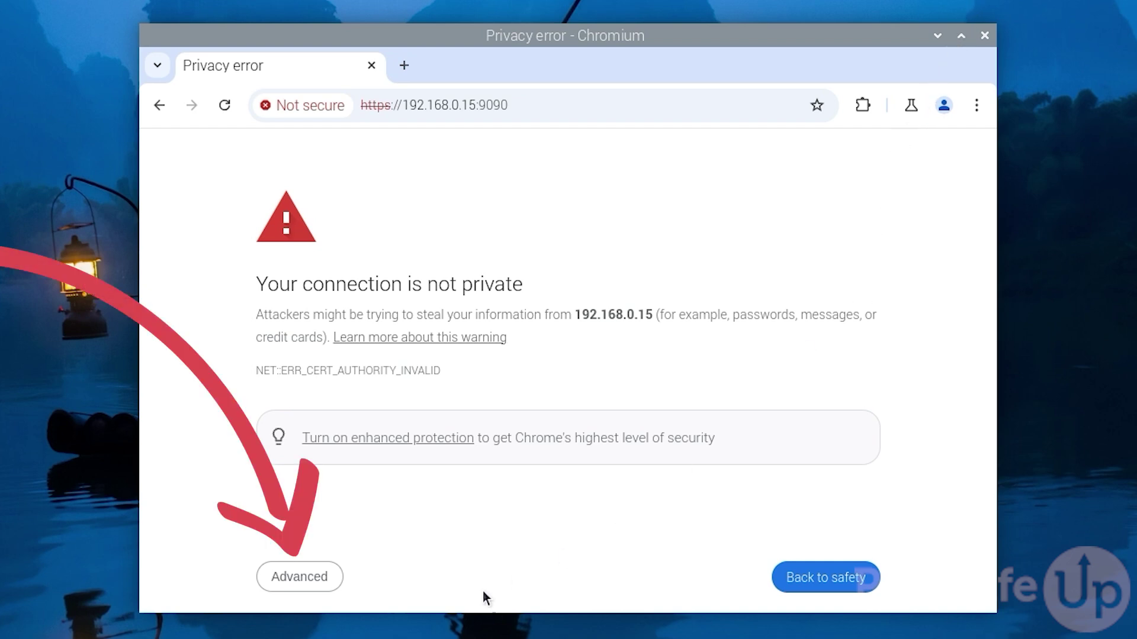
- Proceed past the certificate warning to 192.168.0.15 via Advanced
click(303, 582)
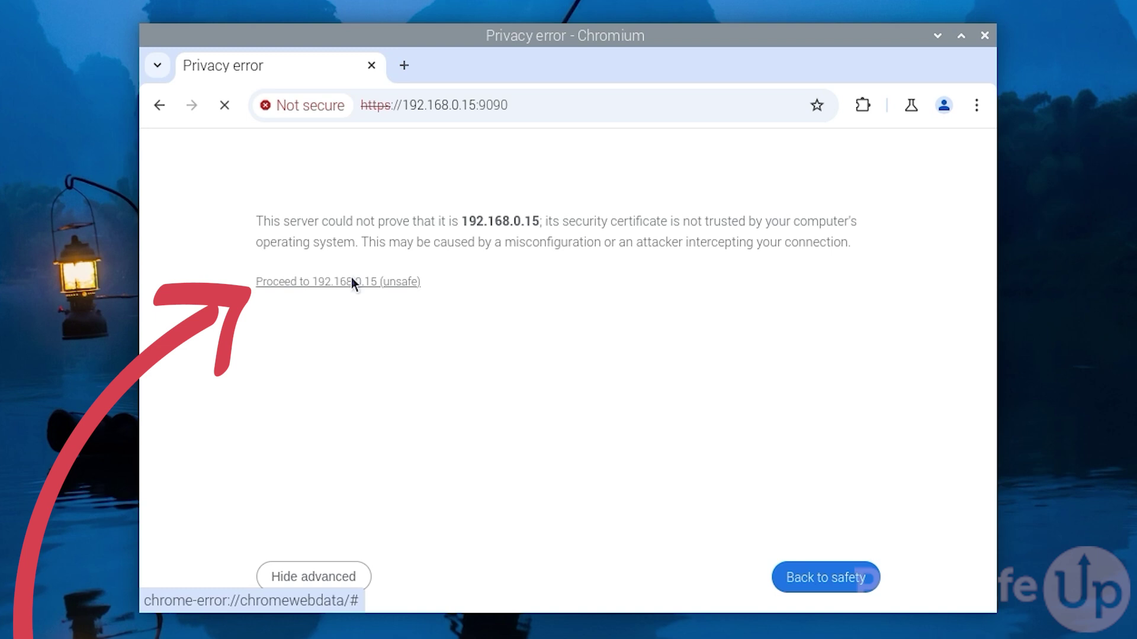
click(352, 283)
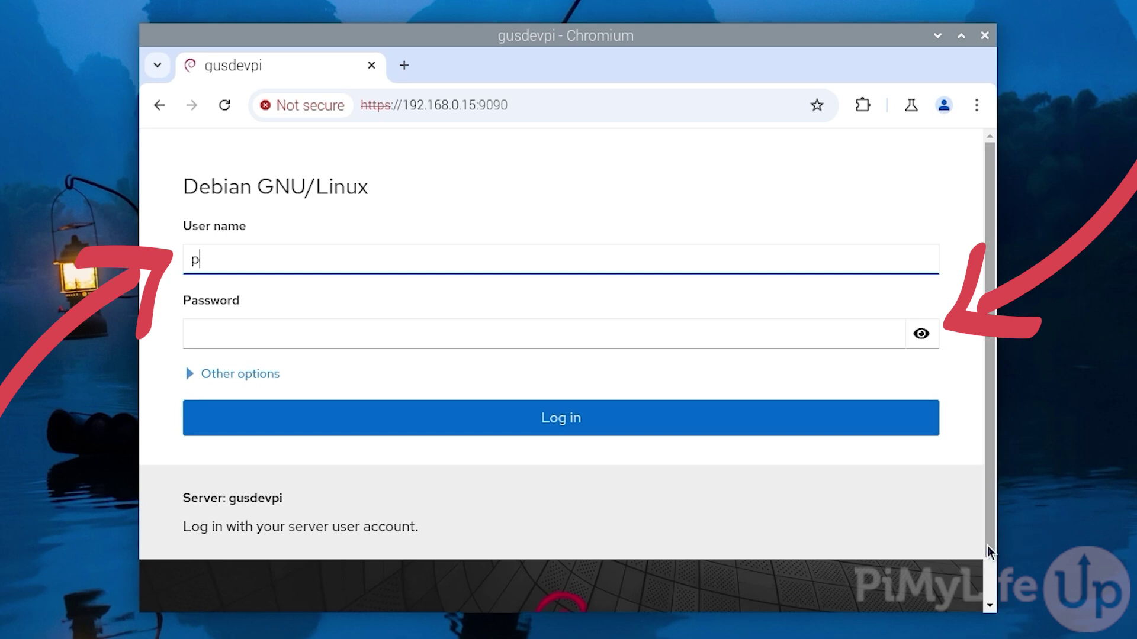
- Enter the Pi account's user name and password to log in to Cockpit
text(i)
key(Tab)
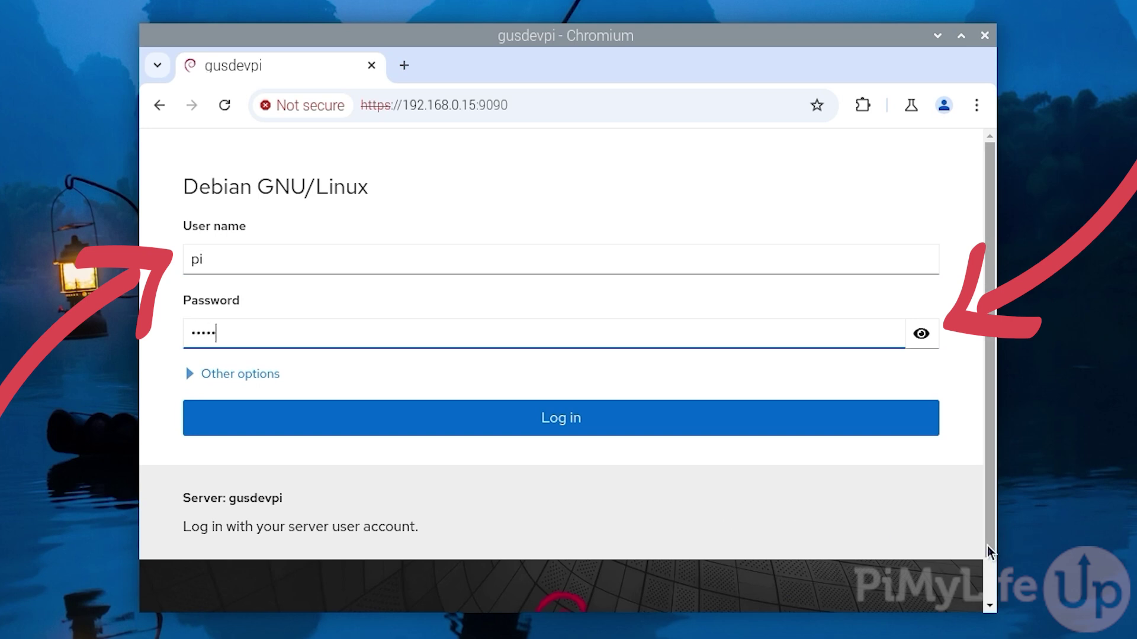
key(Return)
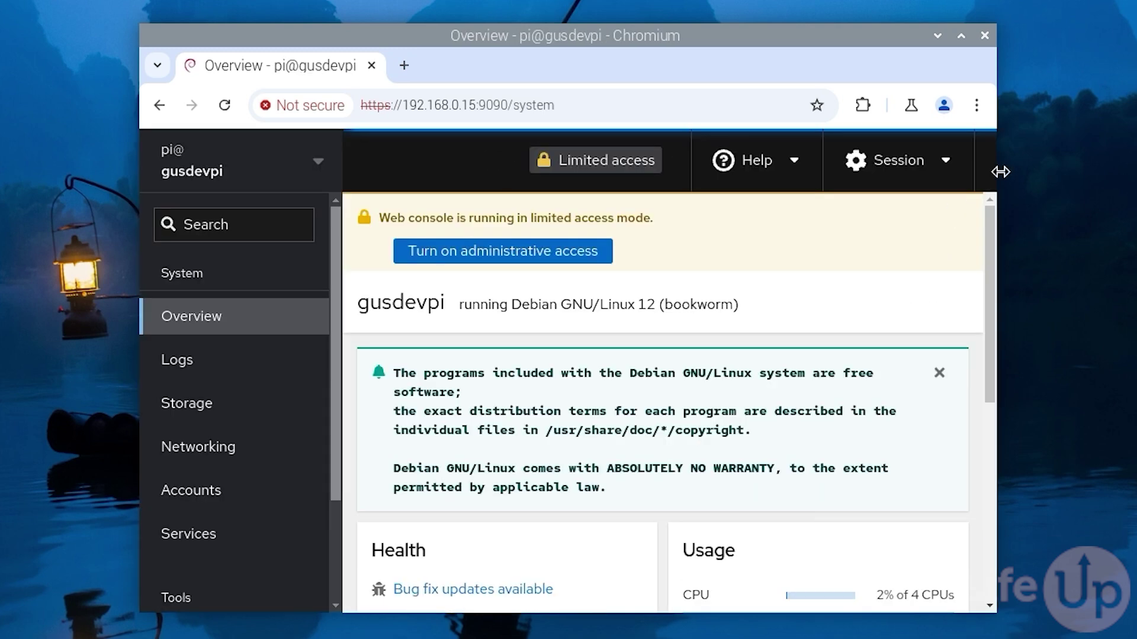
drag(986, 232, 961, 261)
click(229, 379)
click(221, 403)
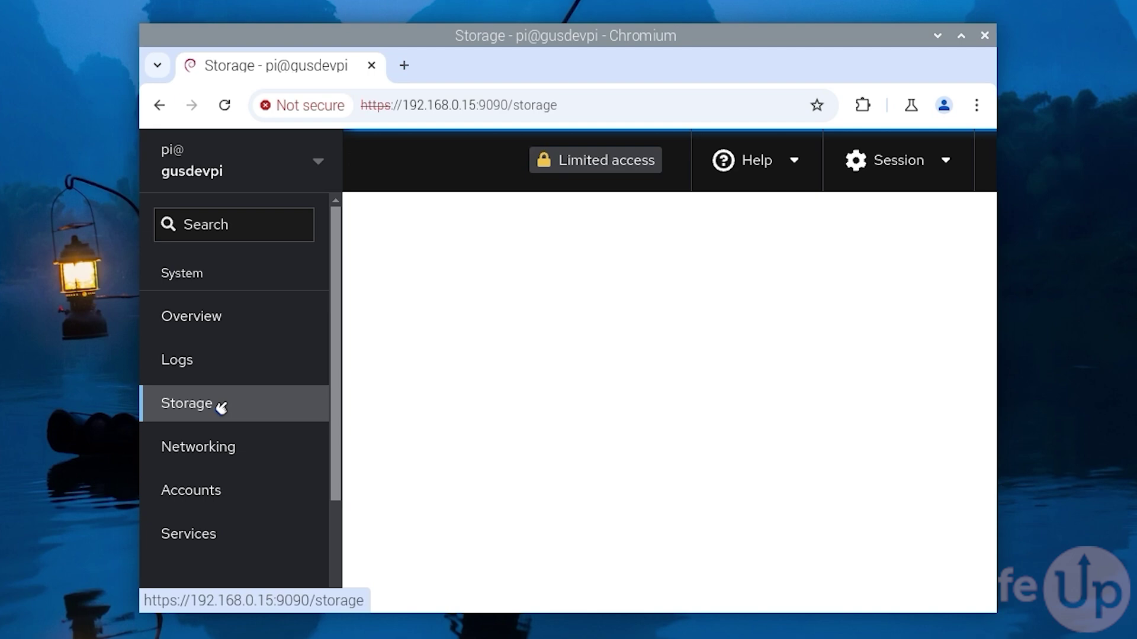
drag(994, 310, 986, 488)
click(204, 462)
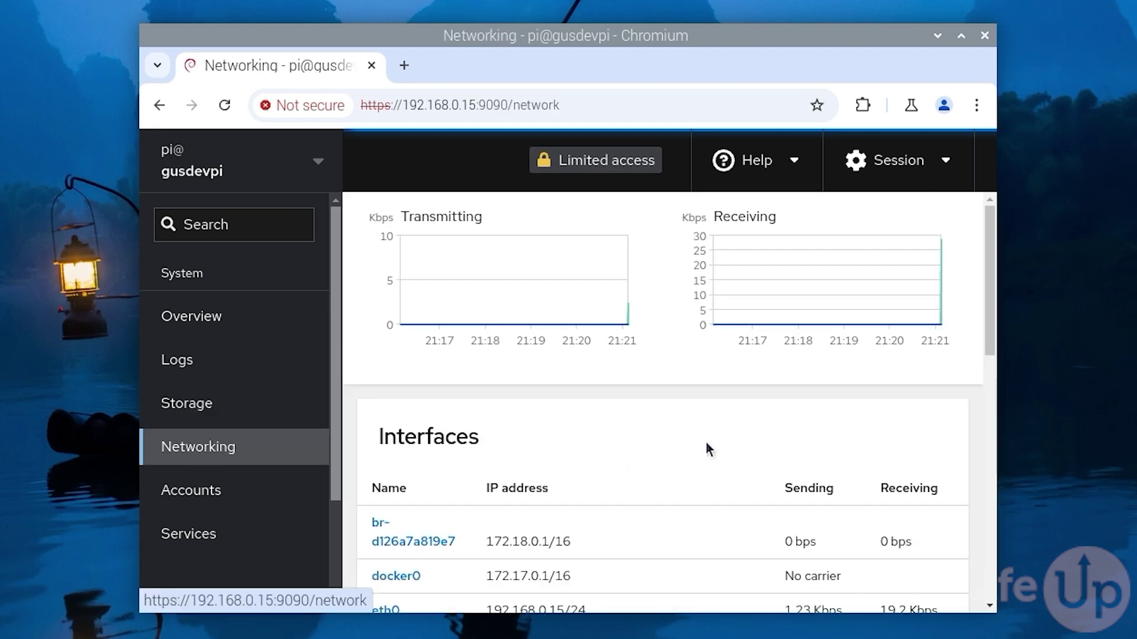
drag(986, 254, 967, 488)
click(191, 491)
drag(990, 308, 965, 453)
click(190, 535)
click(454, 234)
click(521, 234)
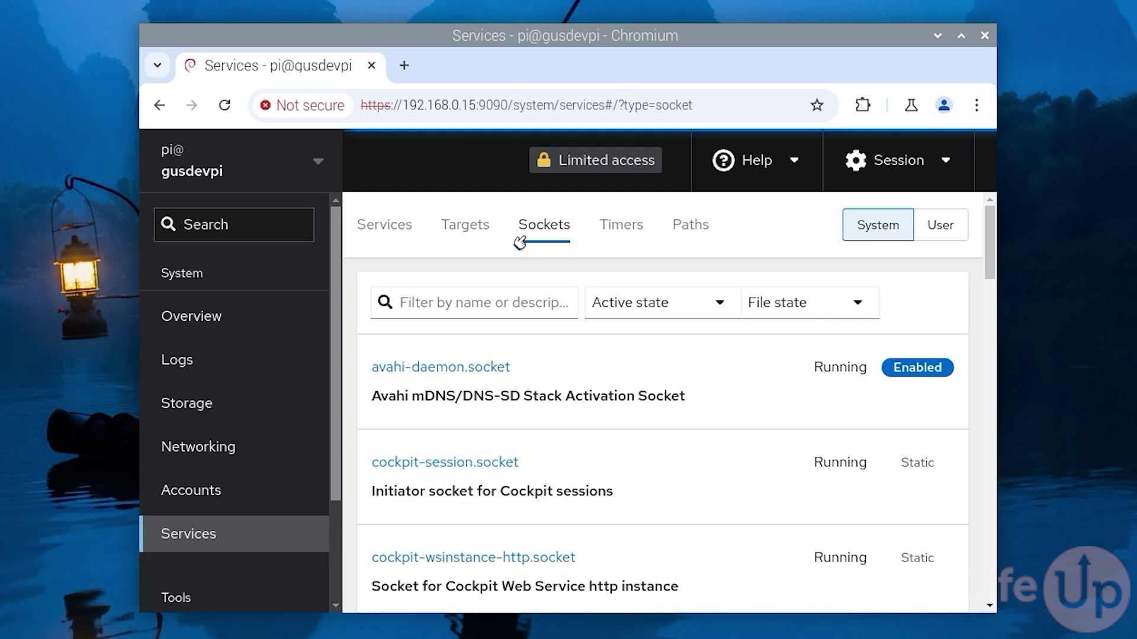
click(620, 229)
click(686, 228)
scroll(261, 598, down, 3)
click(218, 513)
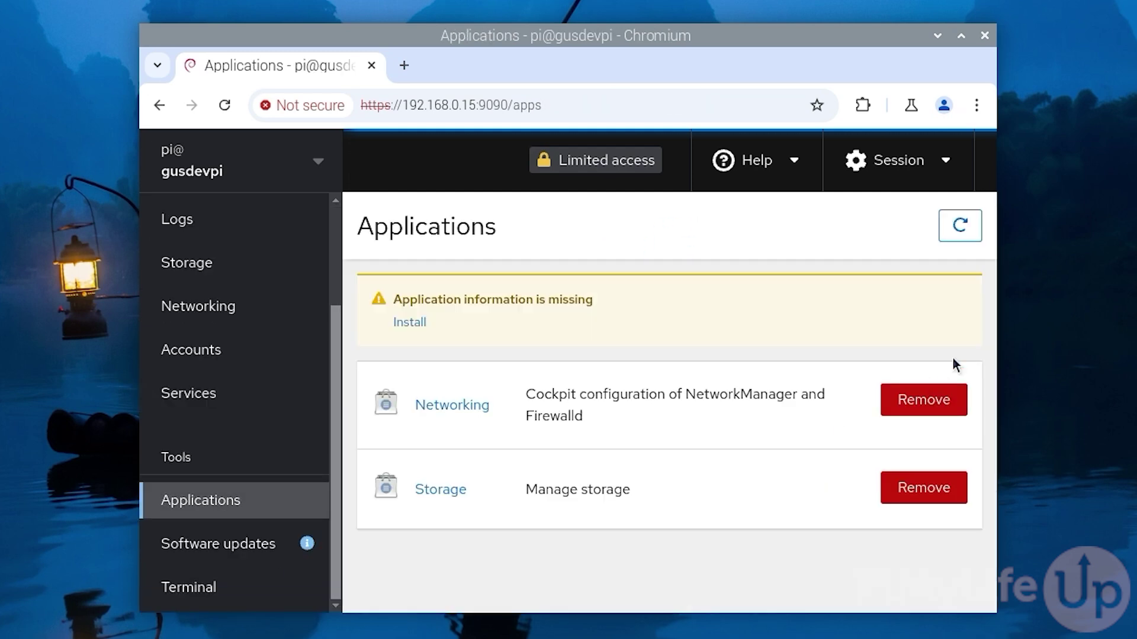
click(218, 544)
drag(982, 259, 960, 370)
click(195, 589)
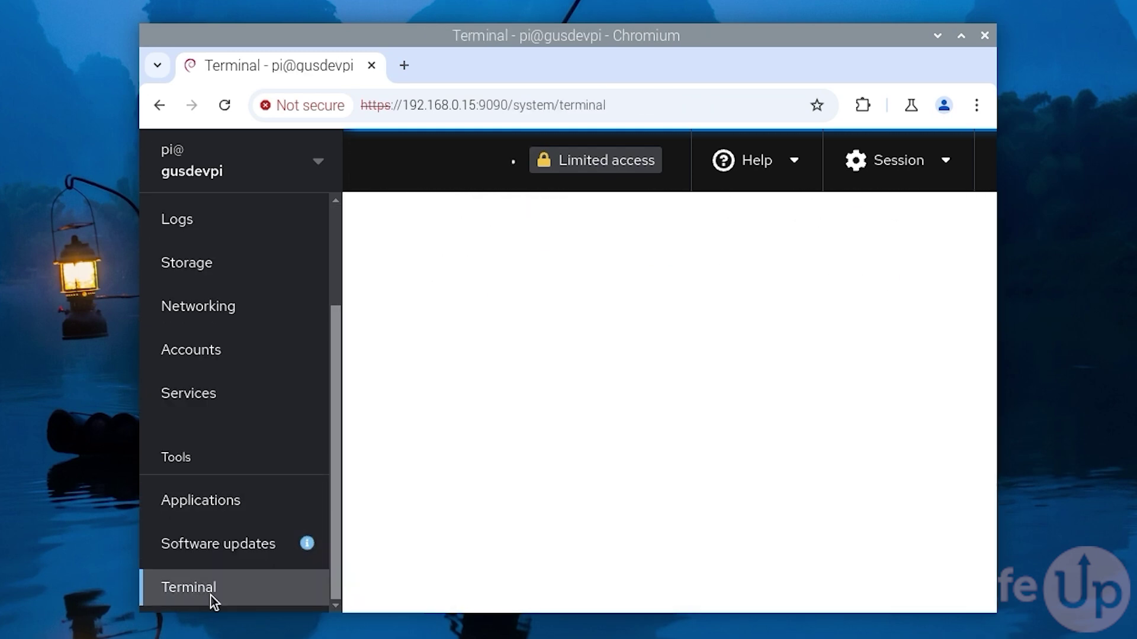
scroll(337, 234, up, 2)
scroll(338, 233, up, 1)
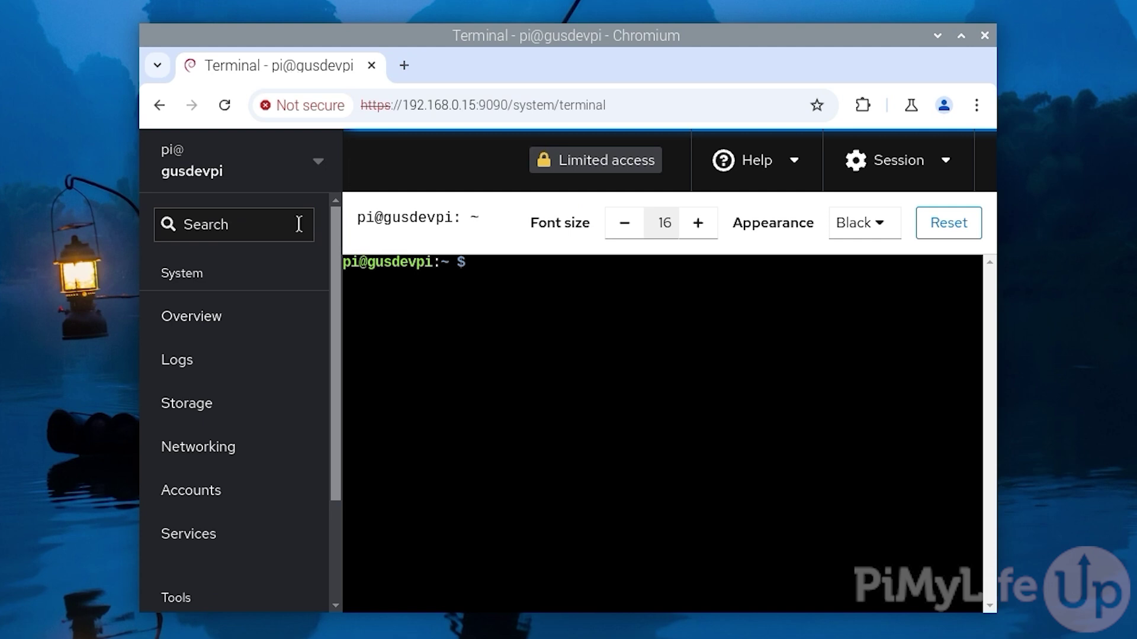
- Return to the Overview dashboard and check the host switcher and session options menus
click(222, 324)
click(310, 153)
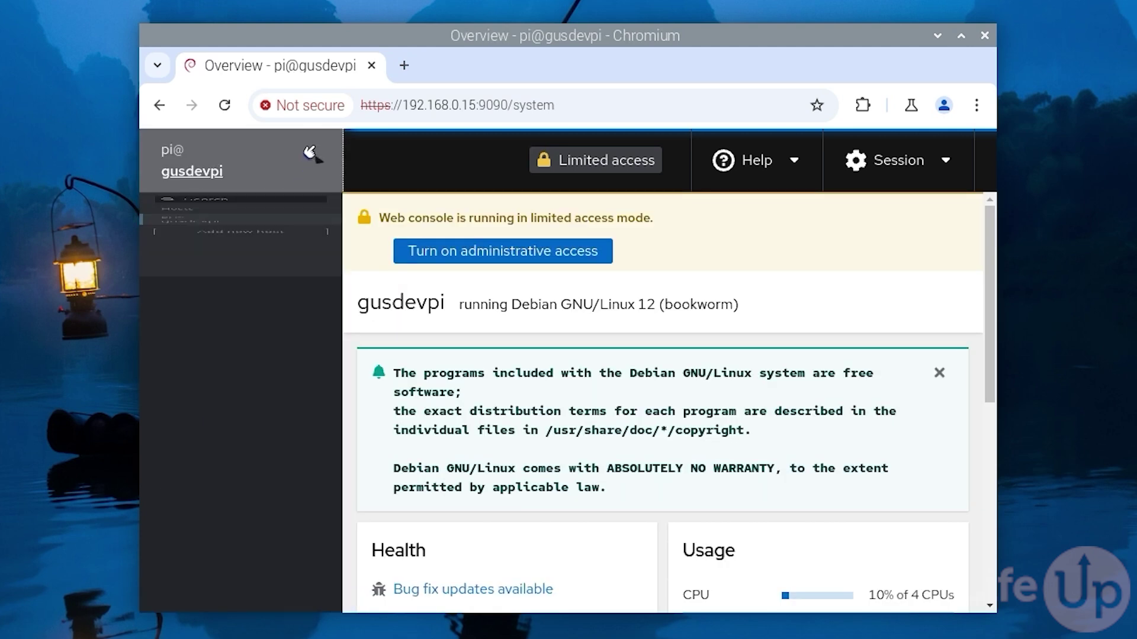
click(310, 153)
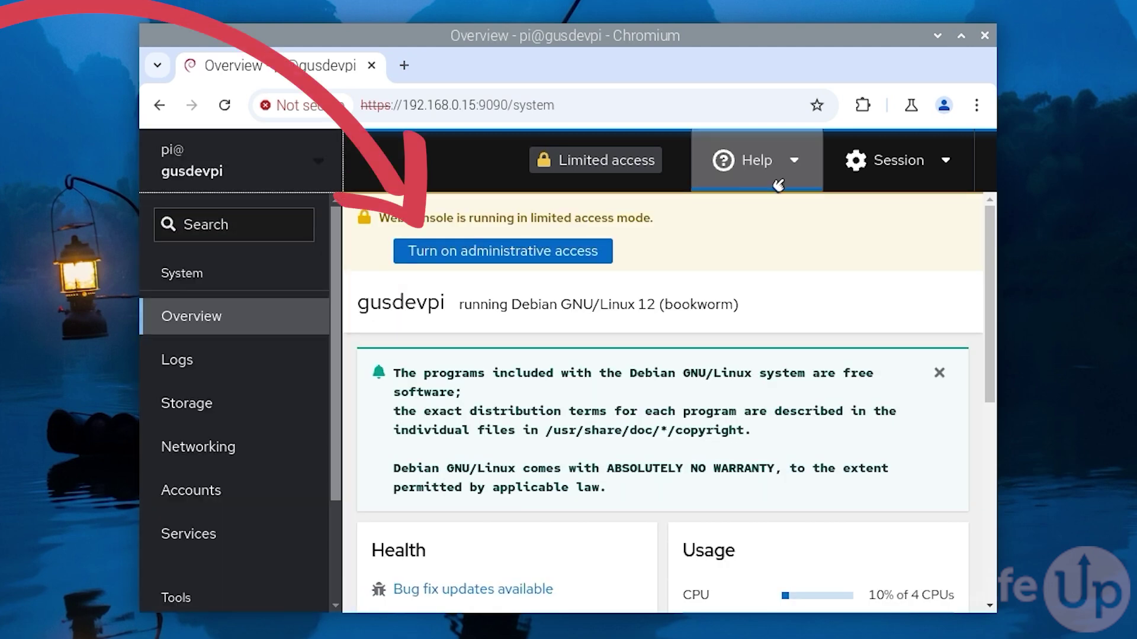
click(903, 178)
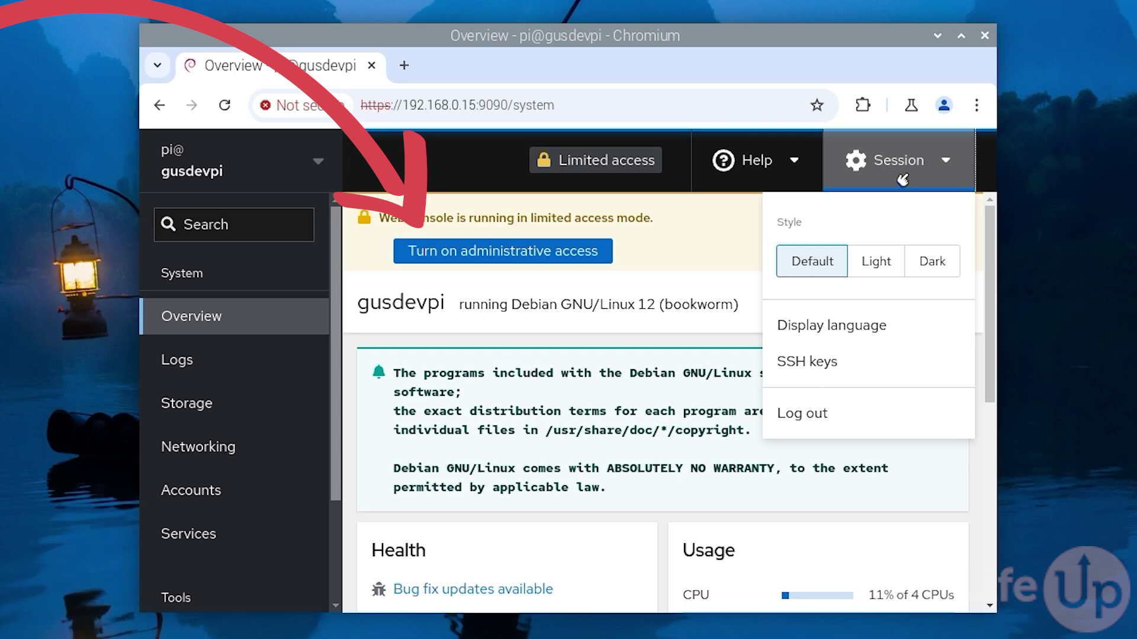
click(903, 177)
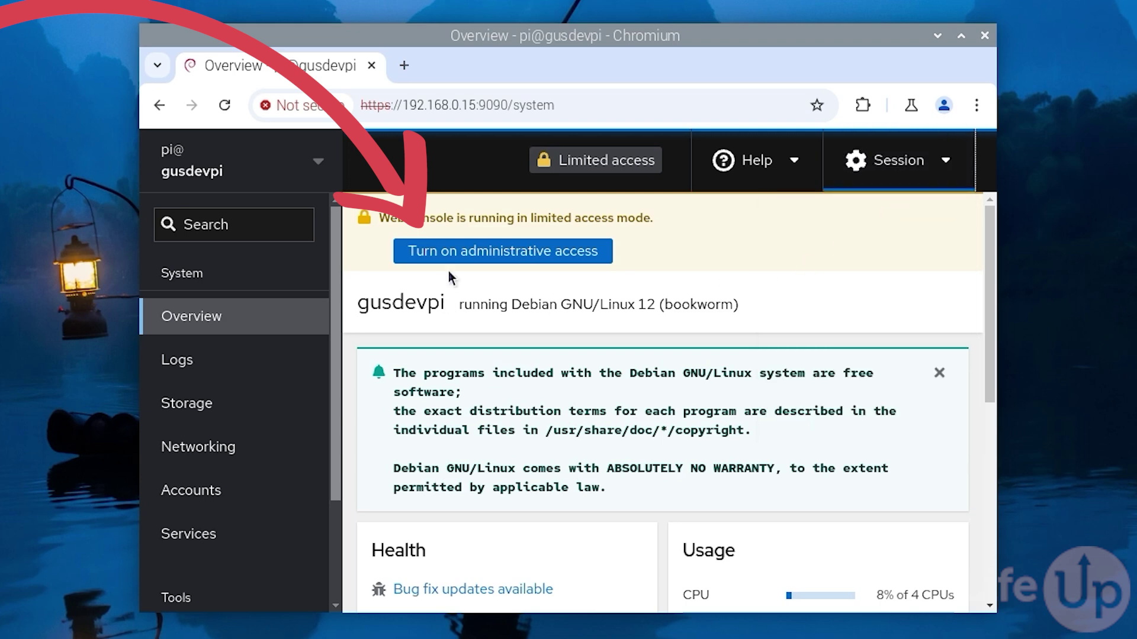
- Turn on administrative access, close the confirmation, and dismiss the Debian licence notice
click(468, 264)
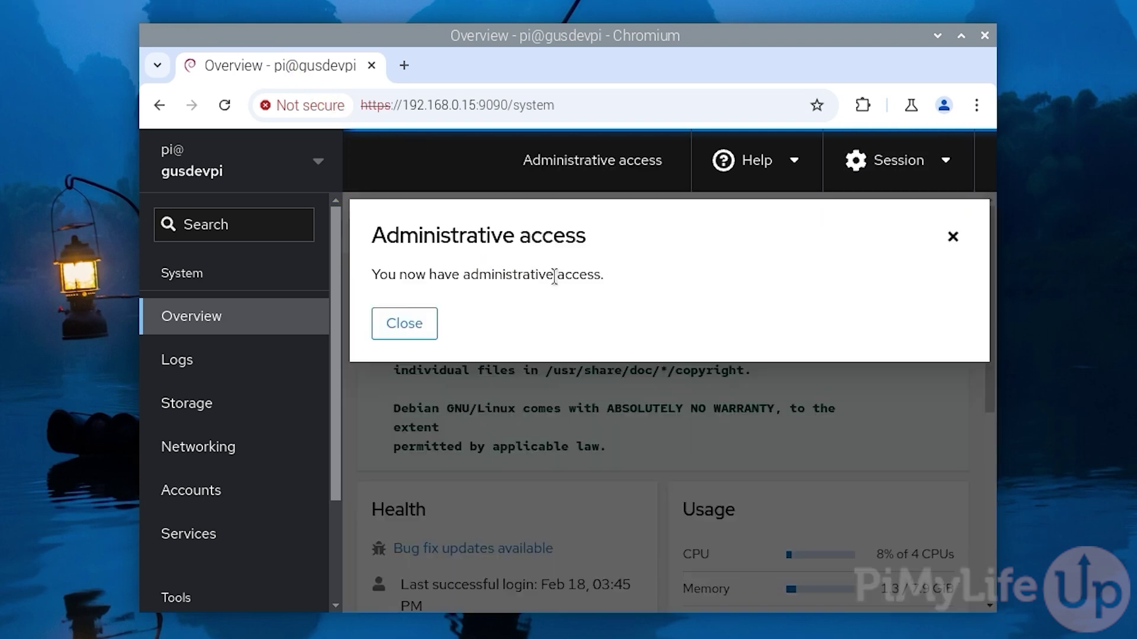
click(407, 323)
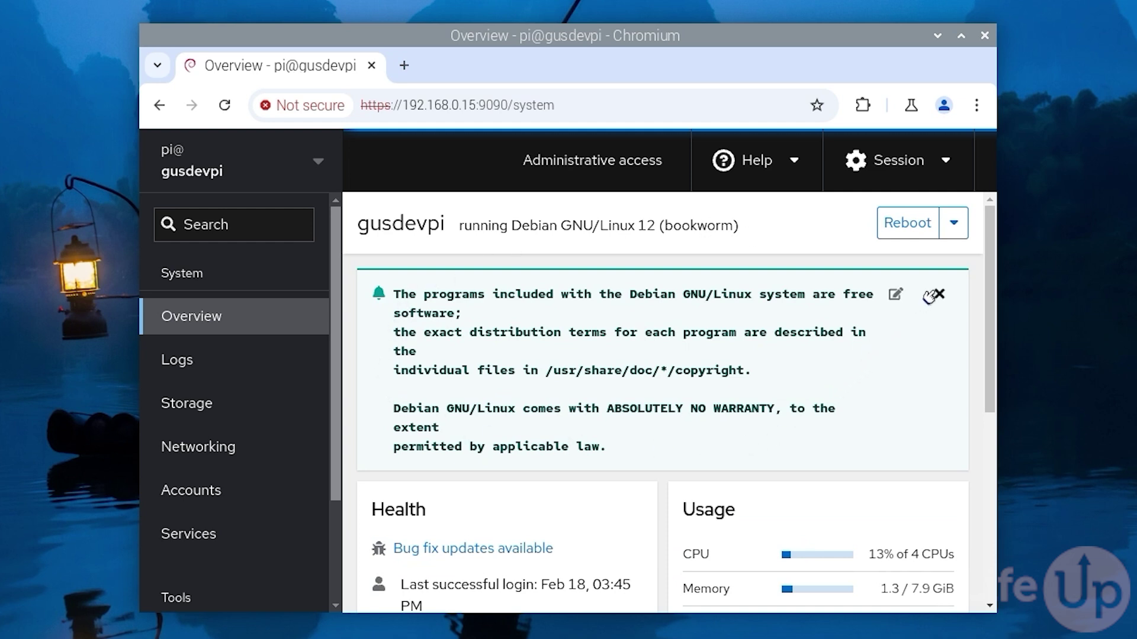
click(937, 294)
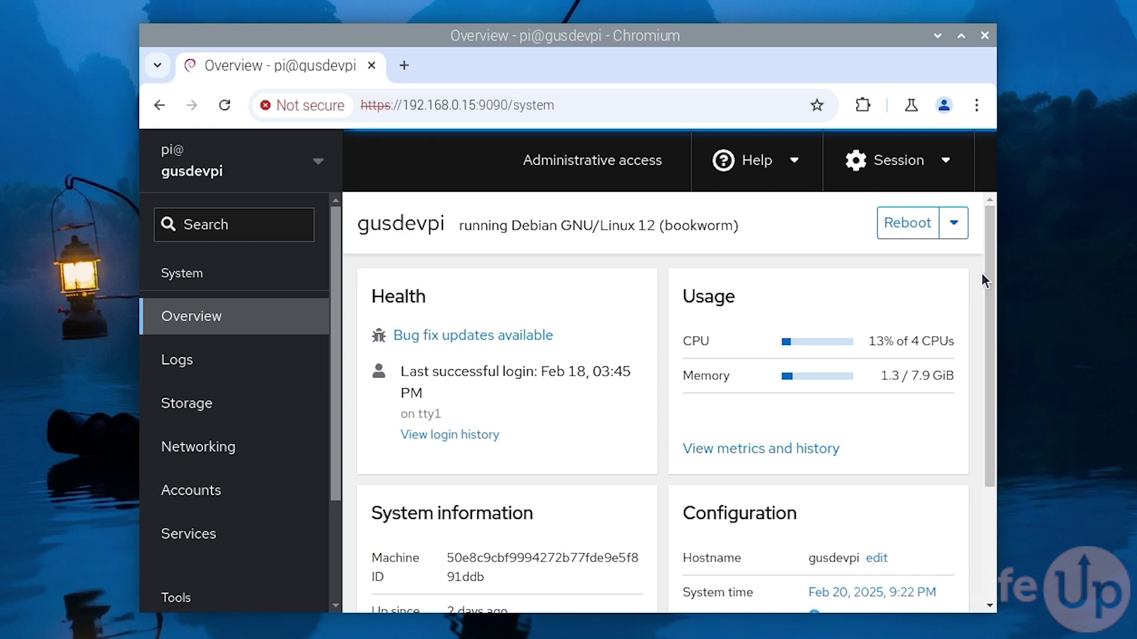
mouse_move(991, 269)
mouse_down()
mouse_move(989, 393)
mouse_move(970, 261)
mouse_up()
click(777, 187)
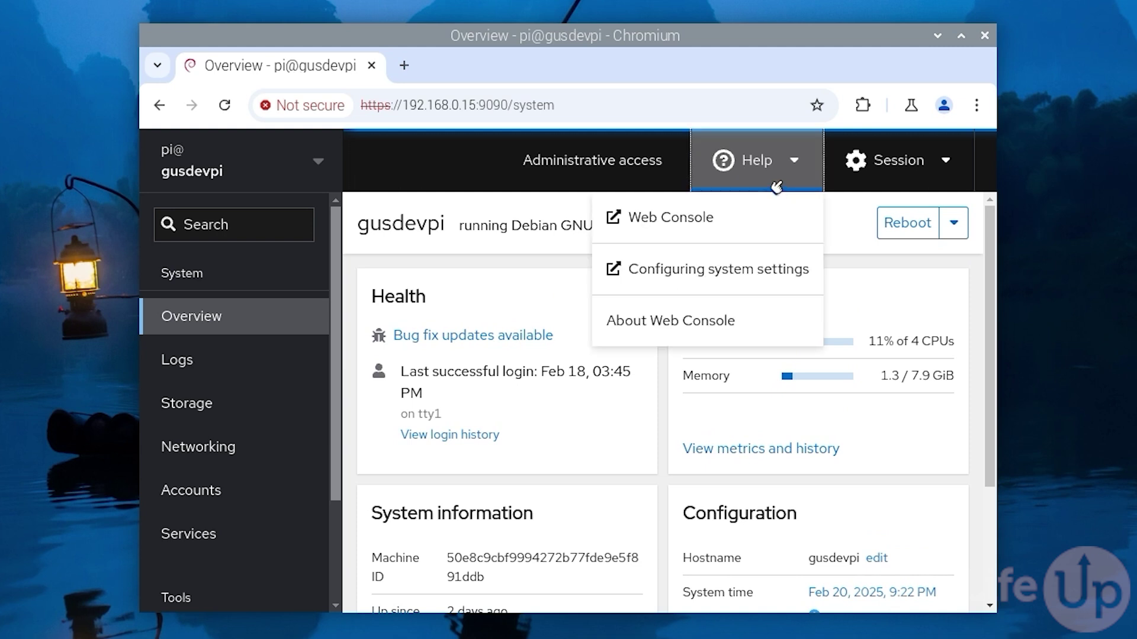
click(776, 187)
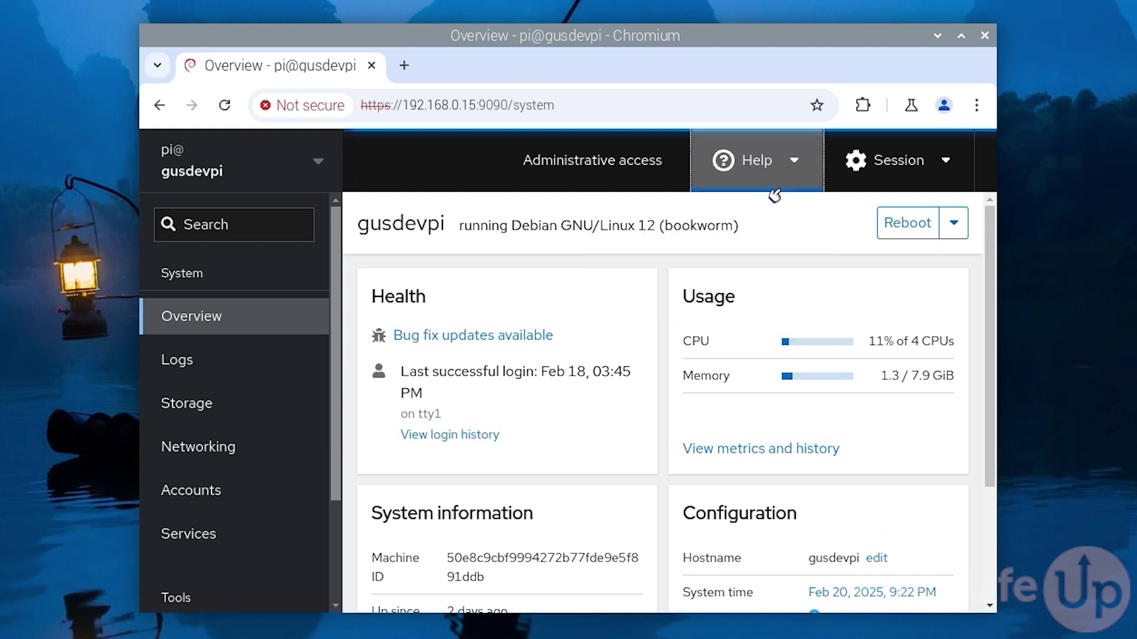